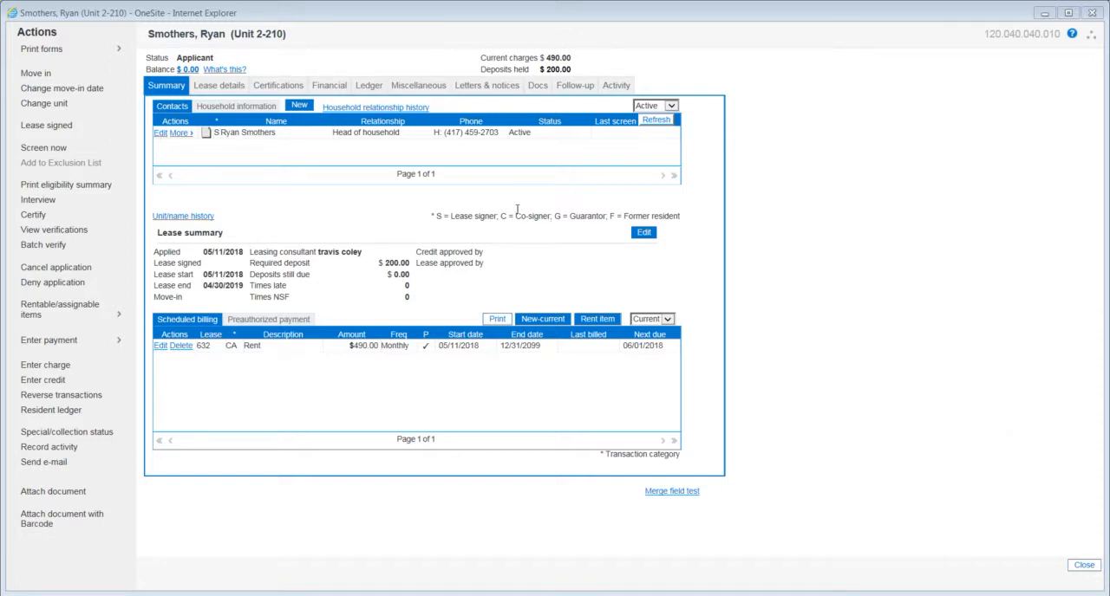
- Review the applicant's certifications, resident and deposits ledgers, and miscellaneous vehicle, pet and assignable-item records
{"action": "left_click", "coordinate": [279, 88]}
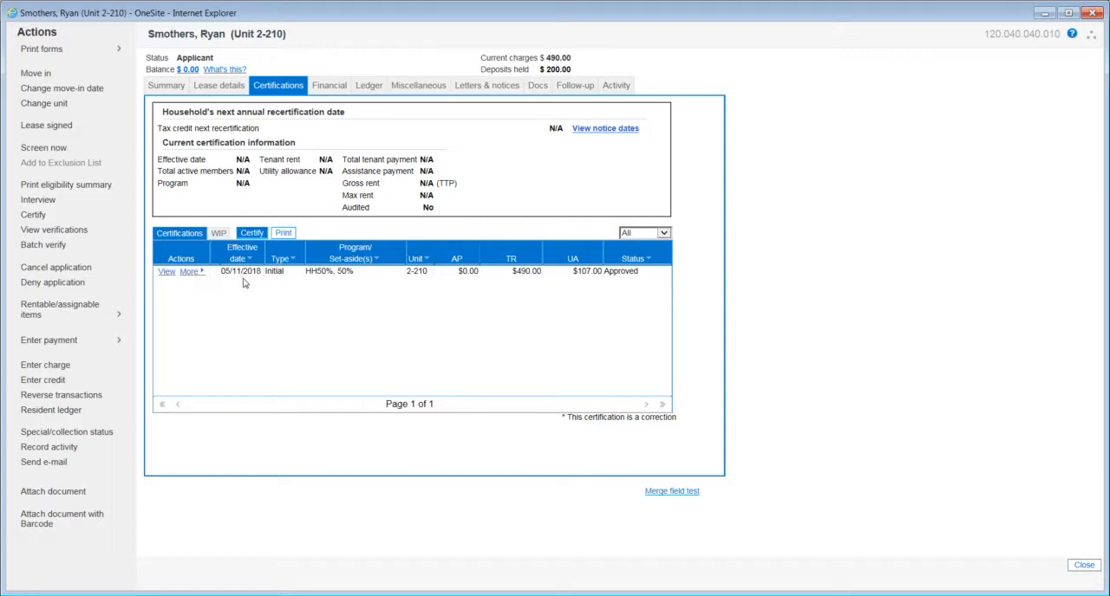
{"action": "left_click", "coordinate": [367, 87]}
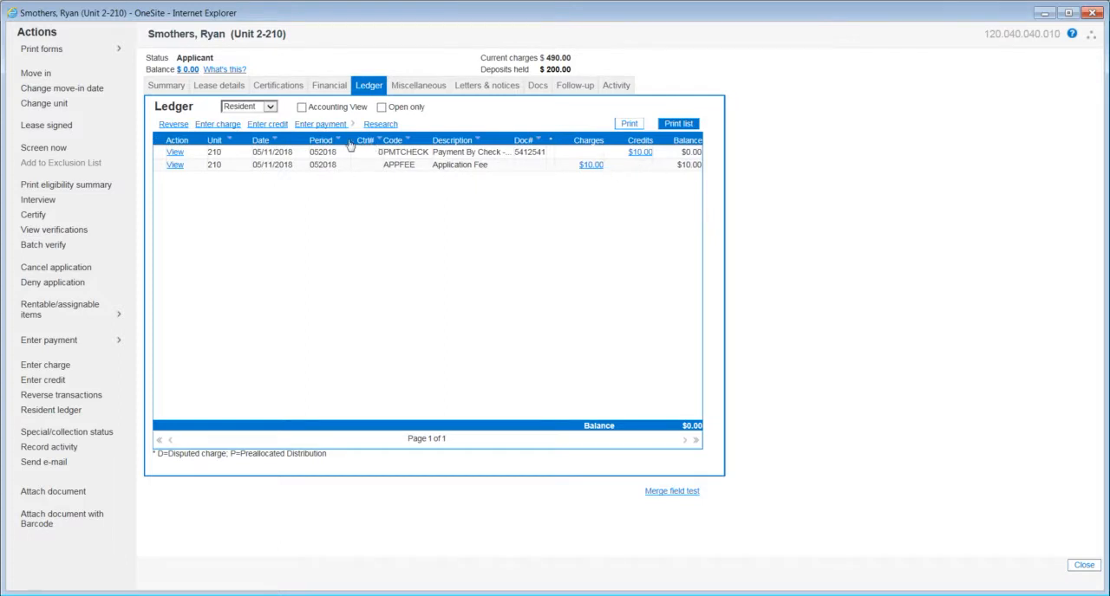
{"action": "left_click", "coordinate": [269, 108]}
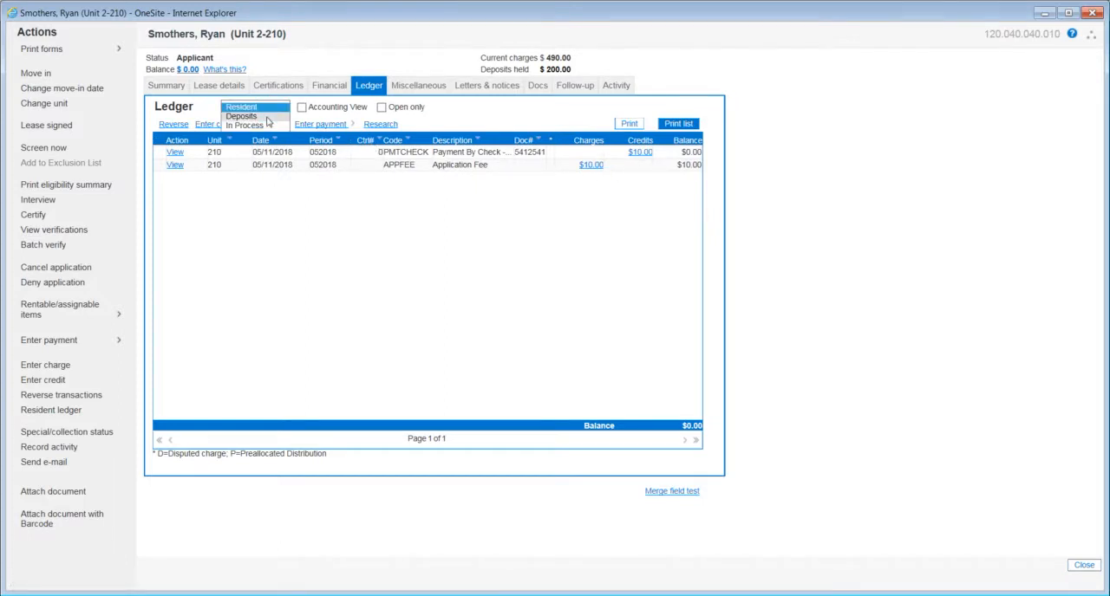
{"action": "left_click", "coordinate": [267, 118]}
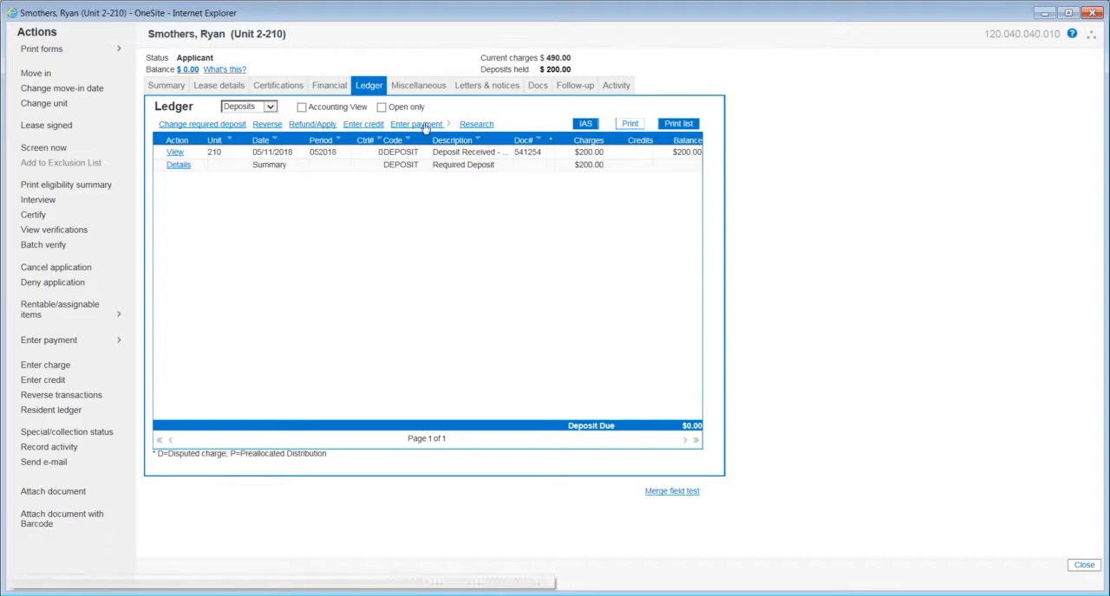
{"action": "left_click", "coordinate": [417, 88]}
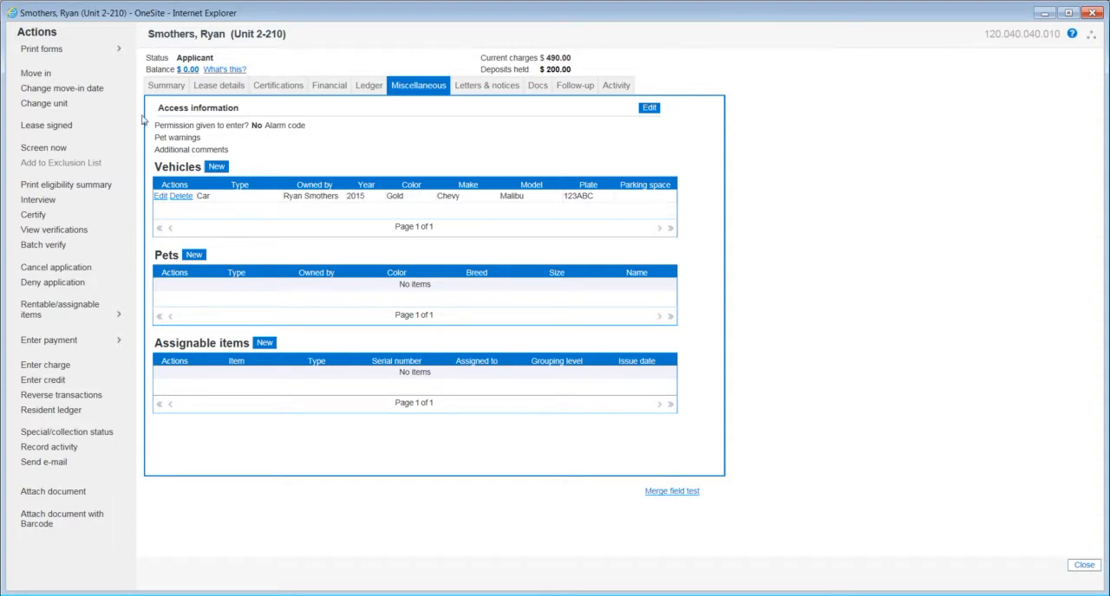
- Open the WP-Move-In Packet-OK from the applicant's move-in task list and look through all three pages of its contents
{"action": "left_click", "coordinate": [36, 74]}
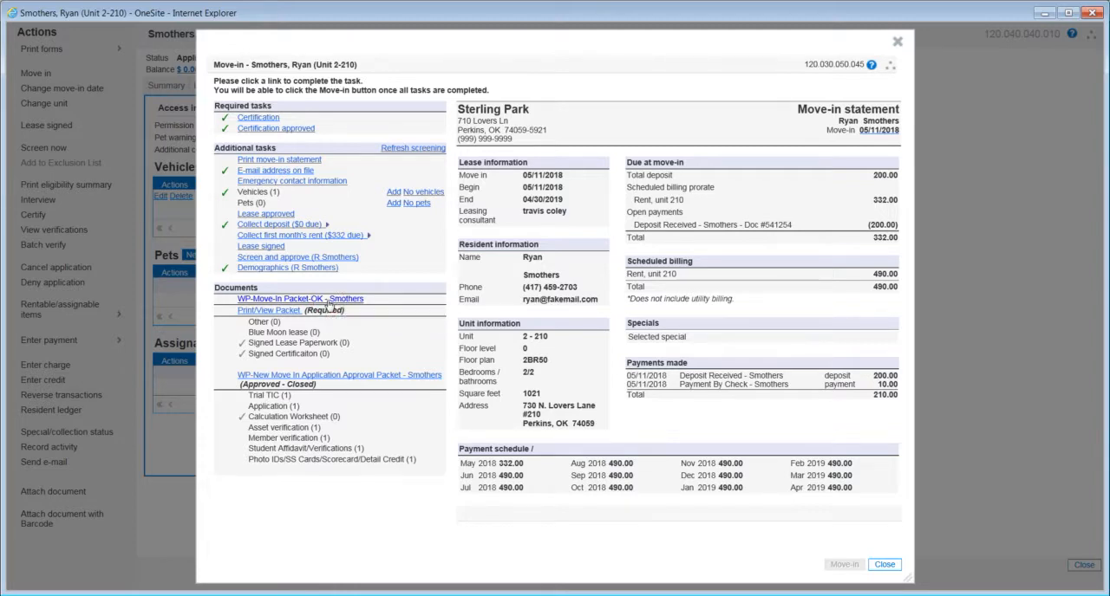
{"action": "left_click", "coordinate": [327, 300]}
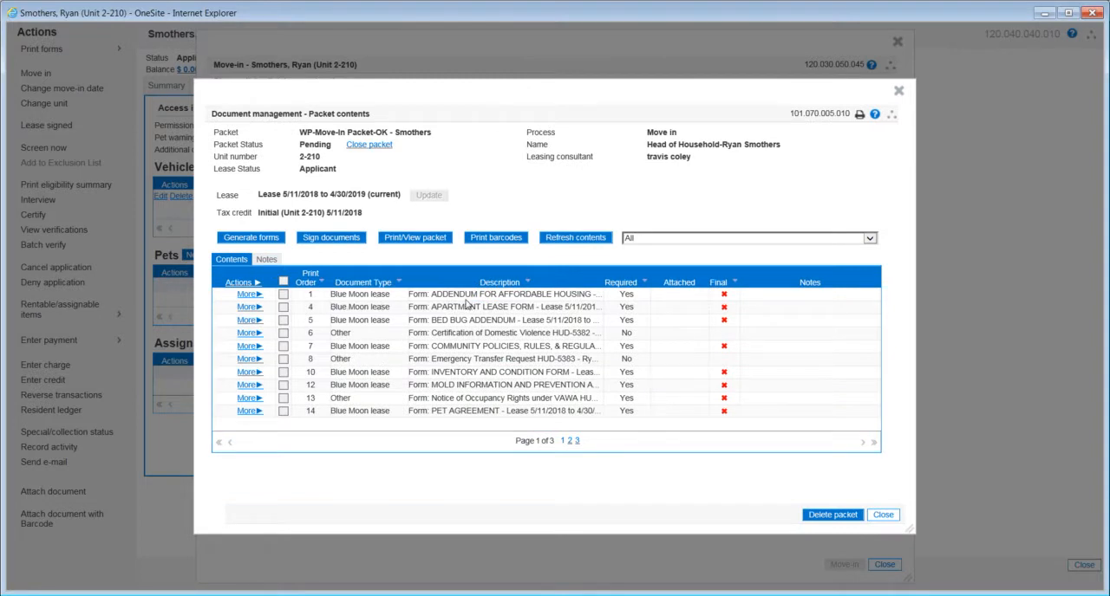
{"action": "left_click", "coordinate": [570, 440]}
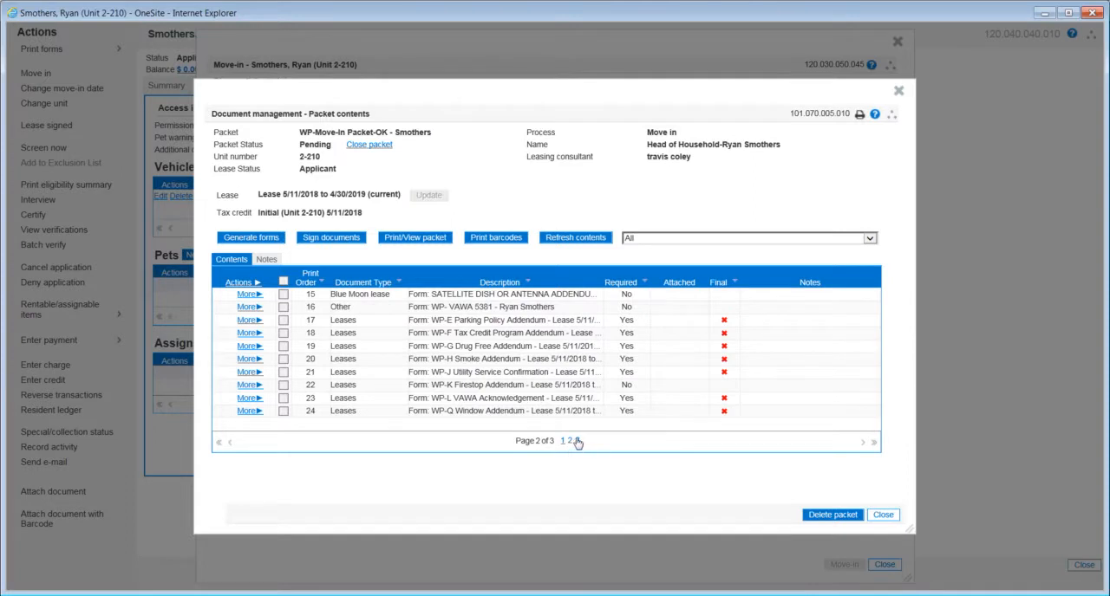
{"action": "left_click", "coordinate": [576, 442]}
{"action": "left_click", "coordinate": [570, 441]}
{"action": "left_click", "coordinate": [562, 441]}
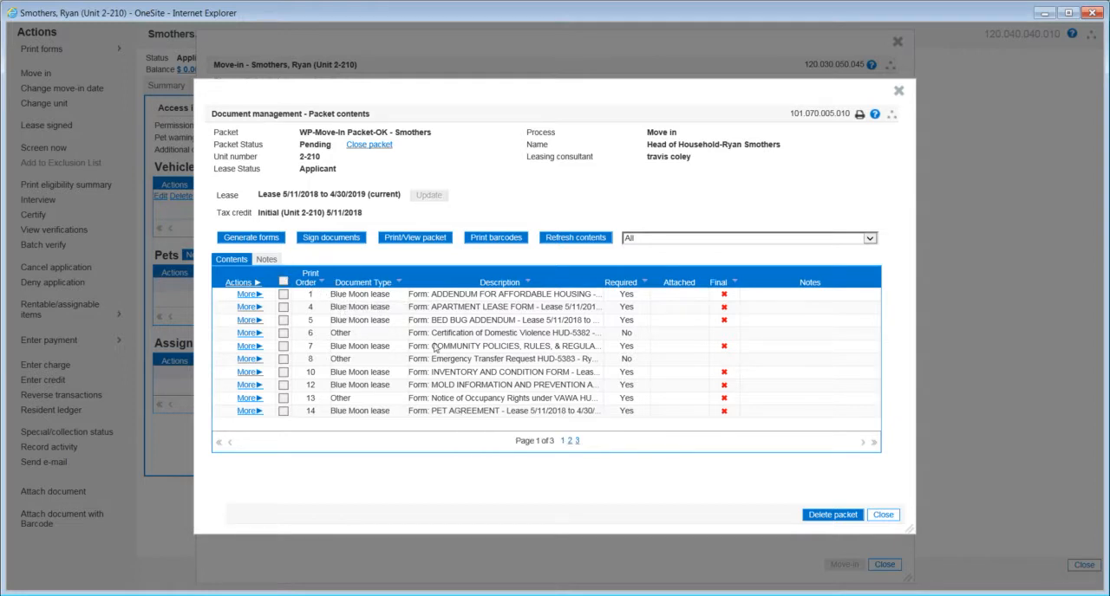
- Generate the packet's forms, additionally including Certification of Domestic Violence HUD-5382, WP- VAWA 5381, SATELLITE DISH OR ANTENNA ADDENDUM and WP-K Firestop Addendum
{"action": "left_click", "coordinate": [264, 241]}
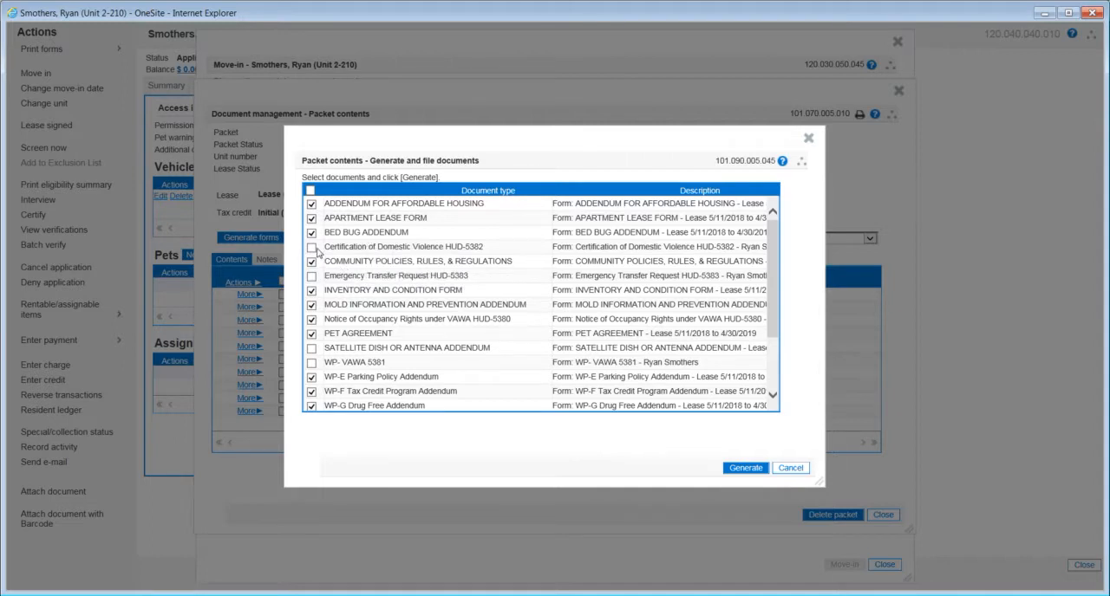
{"action": "left_click", "coordinate": [312, 247]}
{"action": "scroll", "coordinate": [313, 286], "scroll_direction": "down", "scroll_amount": 2}
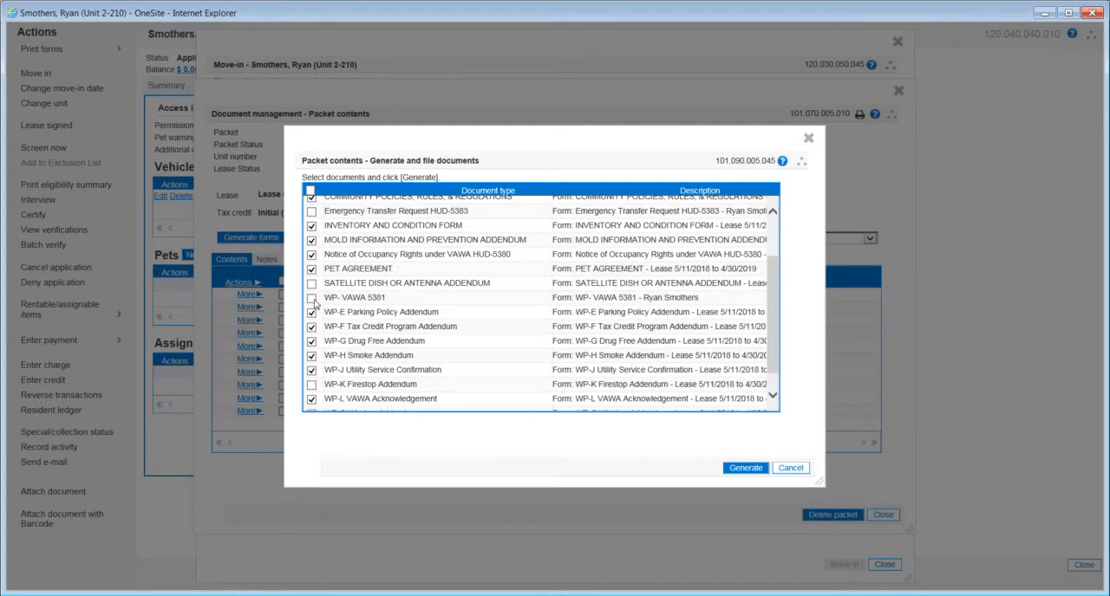
{"action": "left_click", "coordinate": [312, 299]}
{"action": "left_click", "coordinate": [311, 283]}
{"action": "scroll", "coordinate": [317, 295], "scroll_direction": "down", "scroll_amount": 1}
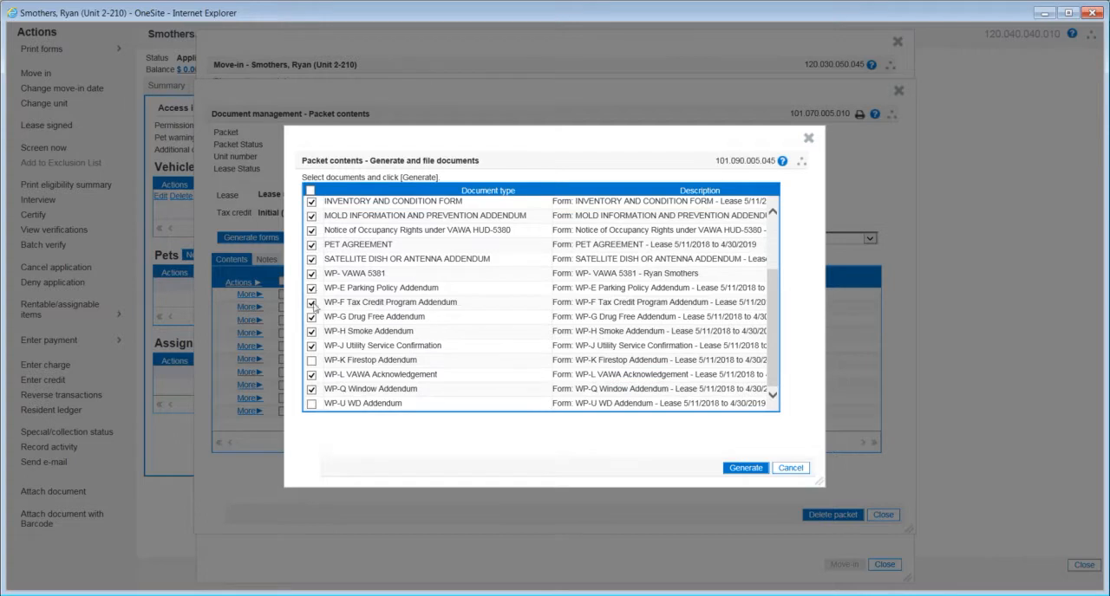
{"action": "left_click", "coordinate": [311, 360]}
{"action": "scroll", "coordinate": [373, 350], "scroll_direction": "up", "scroll_amount": 3}
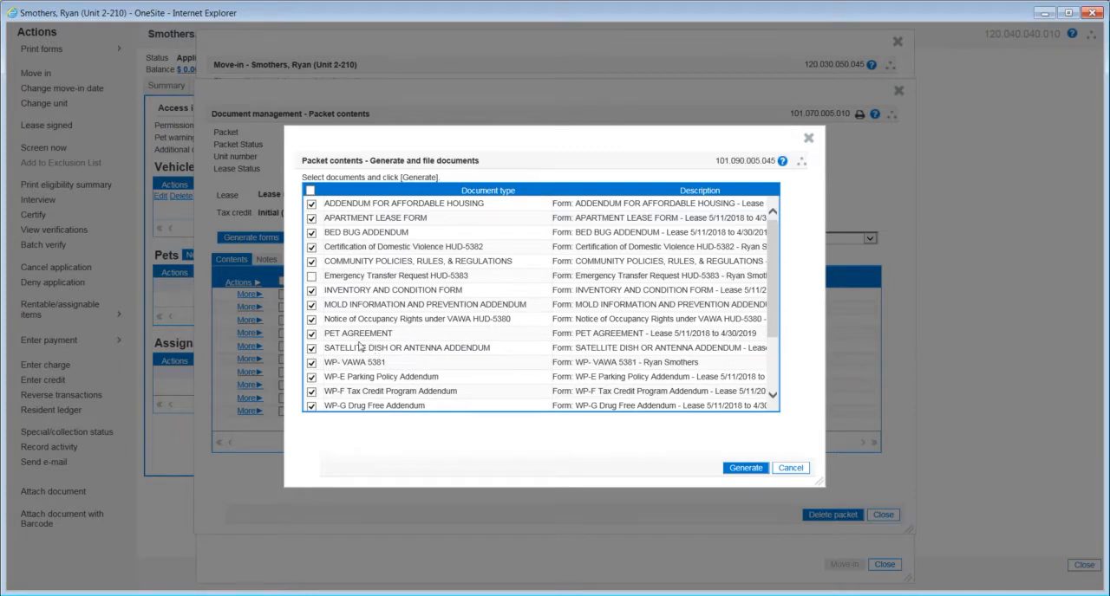
{"action": "left_click", "coordinate": [747, 473]}
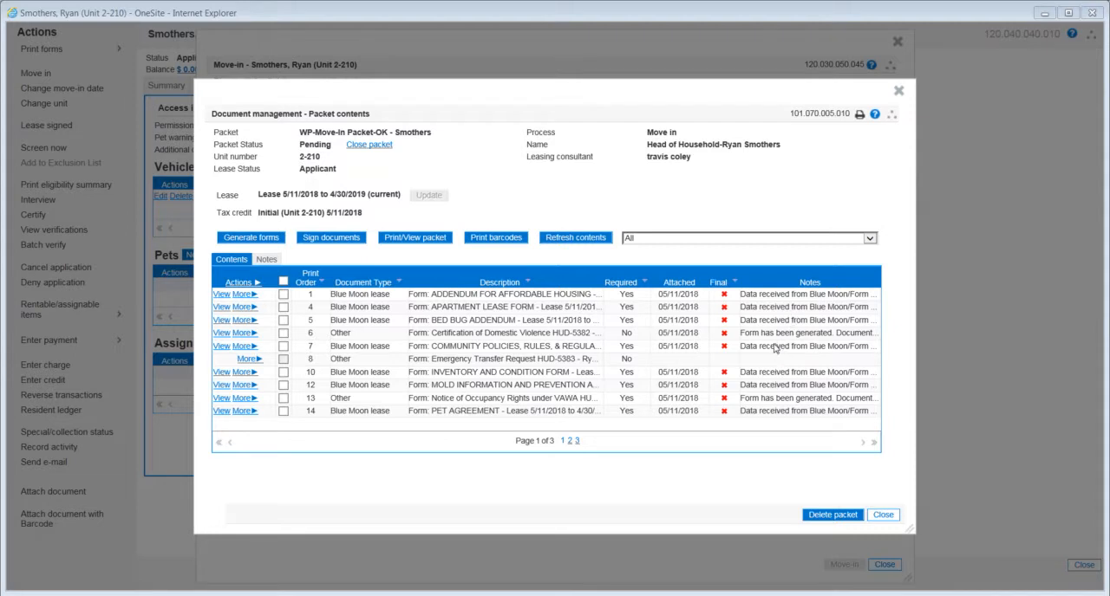
- Check the generated documents' attached dates, final status and notes across all pages of the packet contents
{"action": "left_click", "coordinate": [569, 442]}
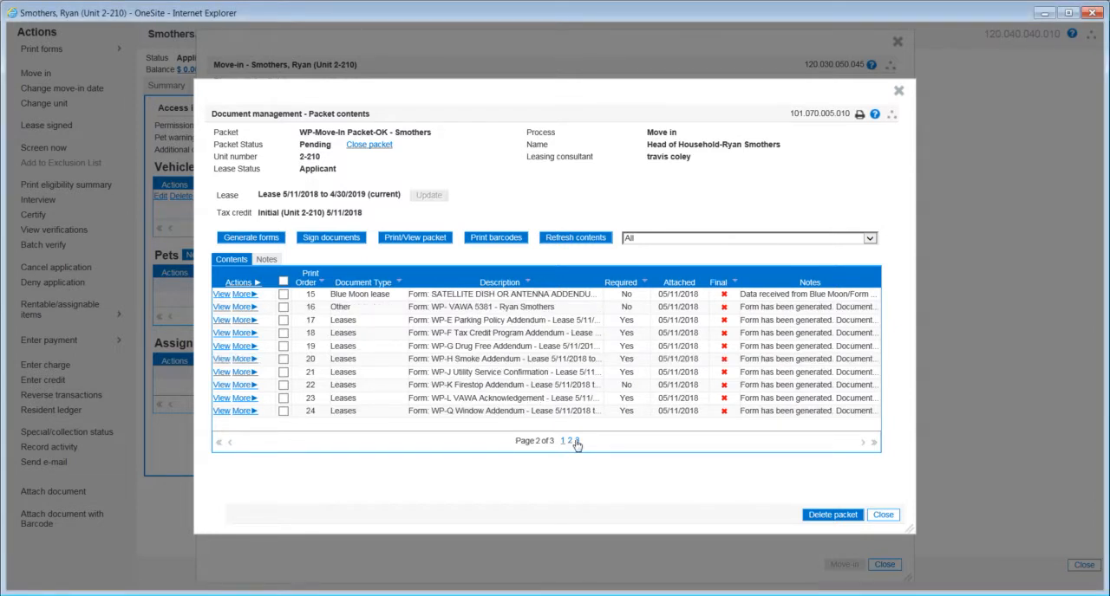
{"action": "left_click", "coordinate": [577, 441]}
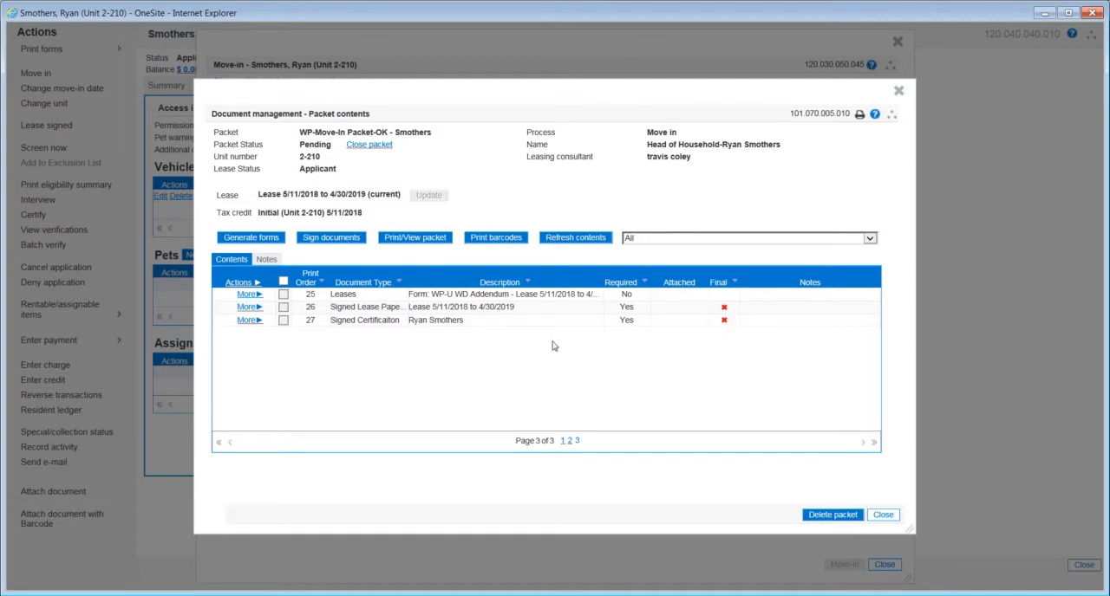
{"action": "left_click", "coordinate": [562, 442]}
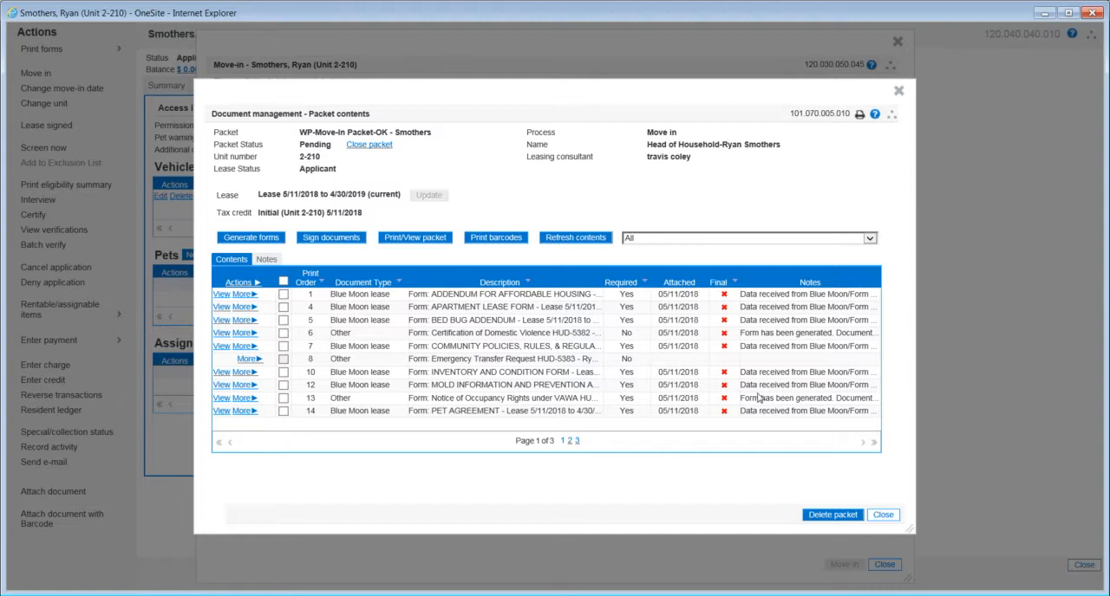
- Move the APARTMENT LEASE FORM to first in the packet's print order and produce the print view of all attached documents
{"action": "left_click", "coordinate": [412, 237]}
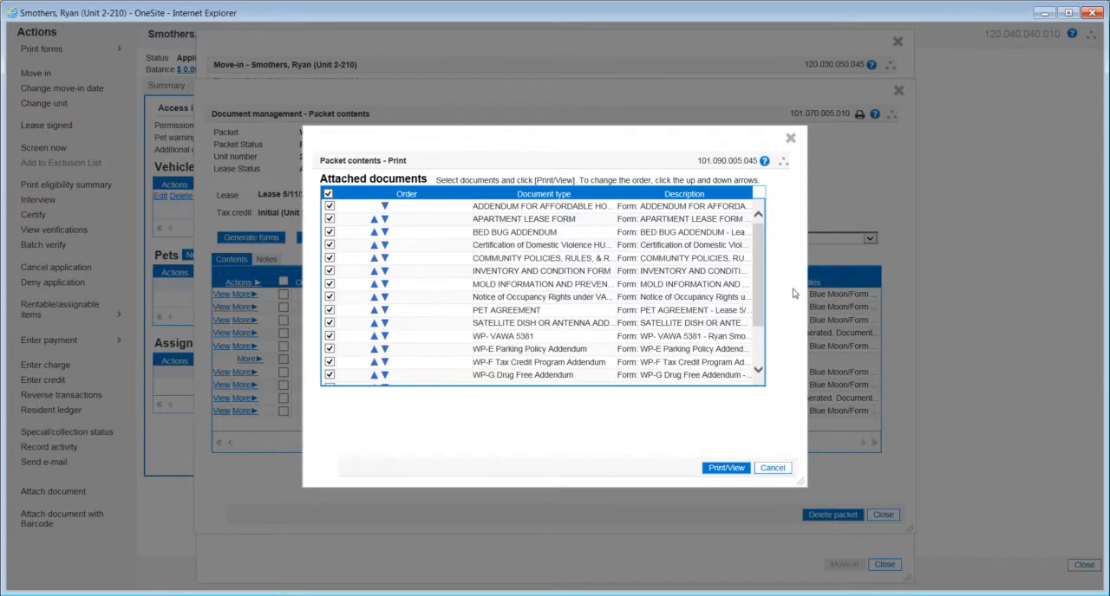
{"action": "mouse_move", "coordinate": [760, 282]}
{"action": "left_mouse_down"}
{"action": "mouse_move", "coordinate": [754, 332]}
{"action": "mouse_move", "coordinate": [763, 278]}
{"action": "left_mouse_up"}
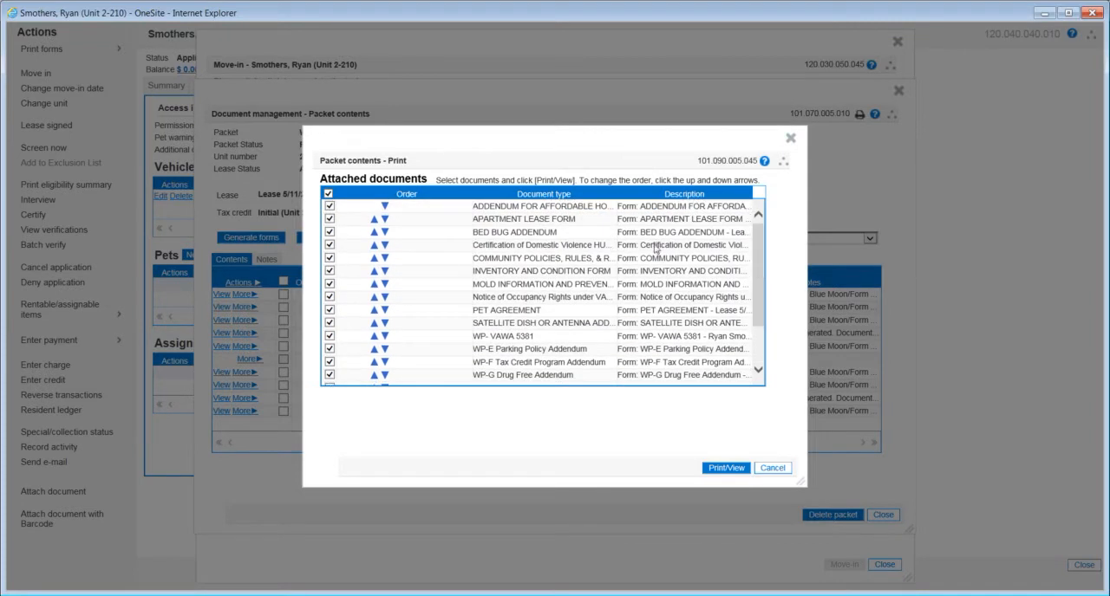
{"action": "left_click", "coordinate": [374, 222]}
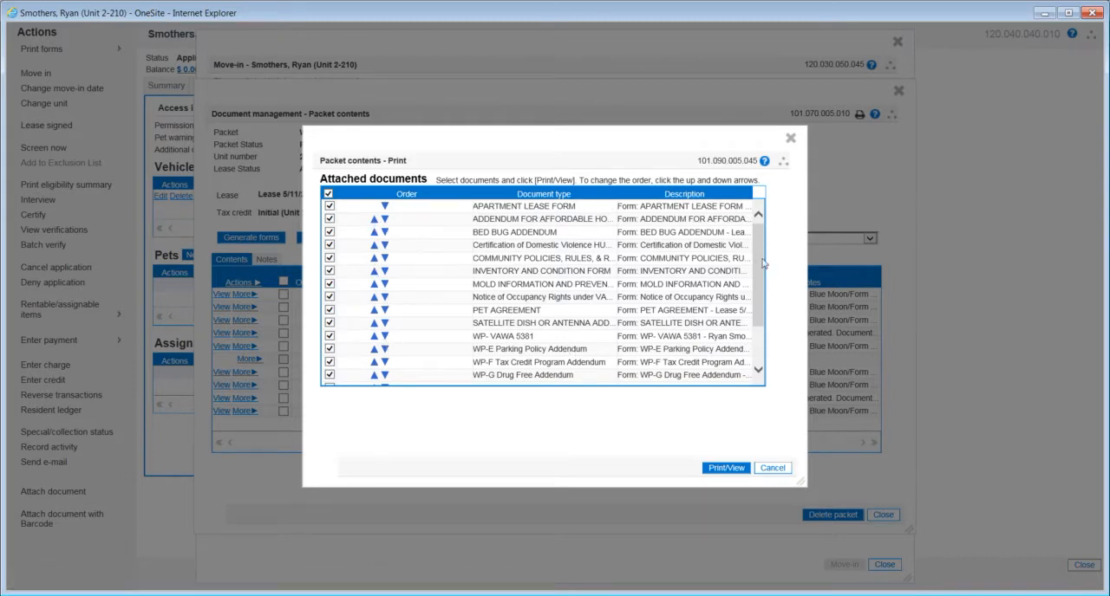
{"action": "left_click_drag", "start_coordinate": [757, 260], "coordinate": [753, 331]}
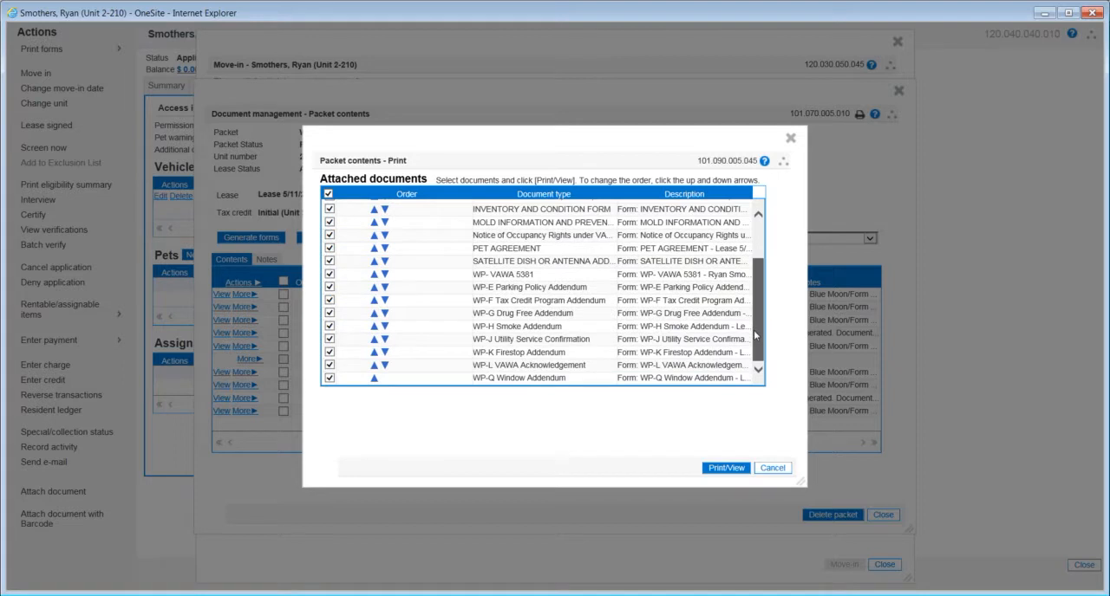
{"action": "left_click", "coordinate": [725, 469]}
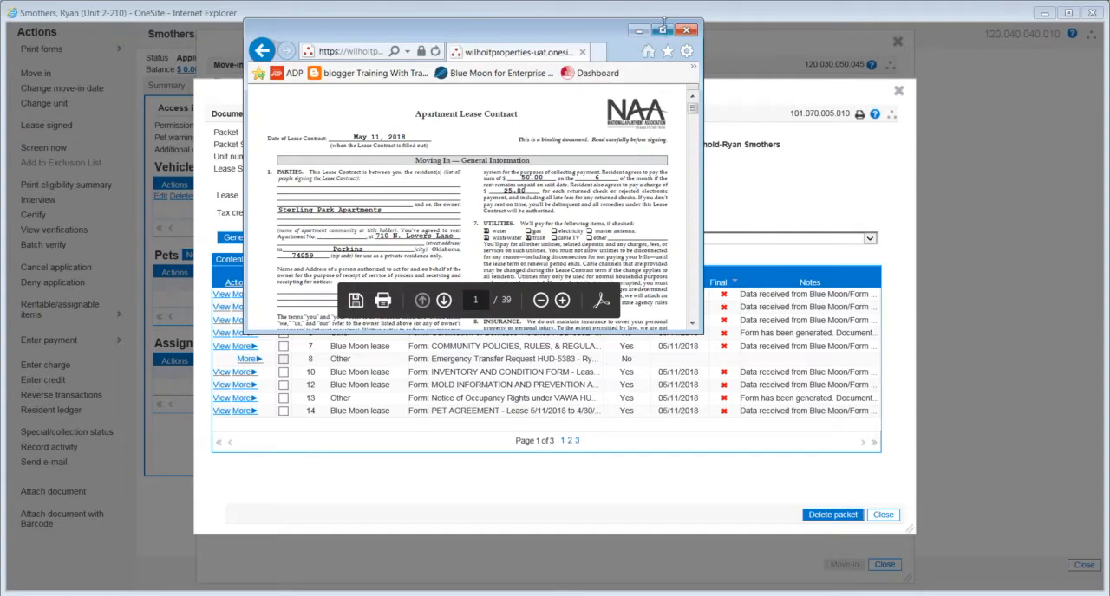
- Examine the lease contract pages of the generated packet PDF in a maximized window
{"action": "left_click", "coordinate": [666, 31]}
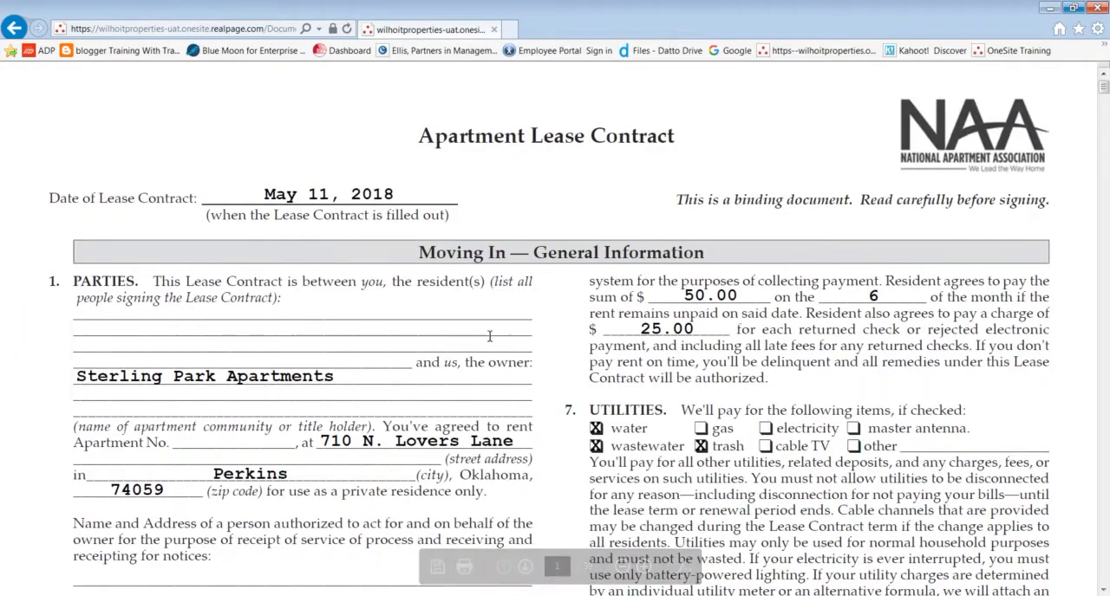
{"action": "scroll", "coordinate": [481, 330], "scroll_direction": "down", "scroll_amount": 5}
{"action": "scroll", "coordinate": [480, 330], "scroll_direction": "down", "scroll_amount": 15}
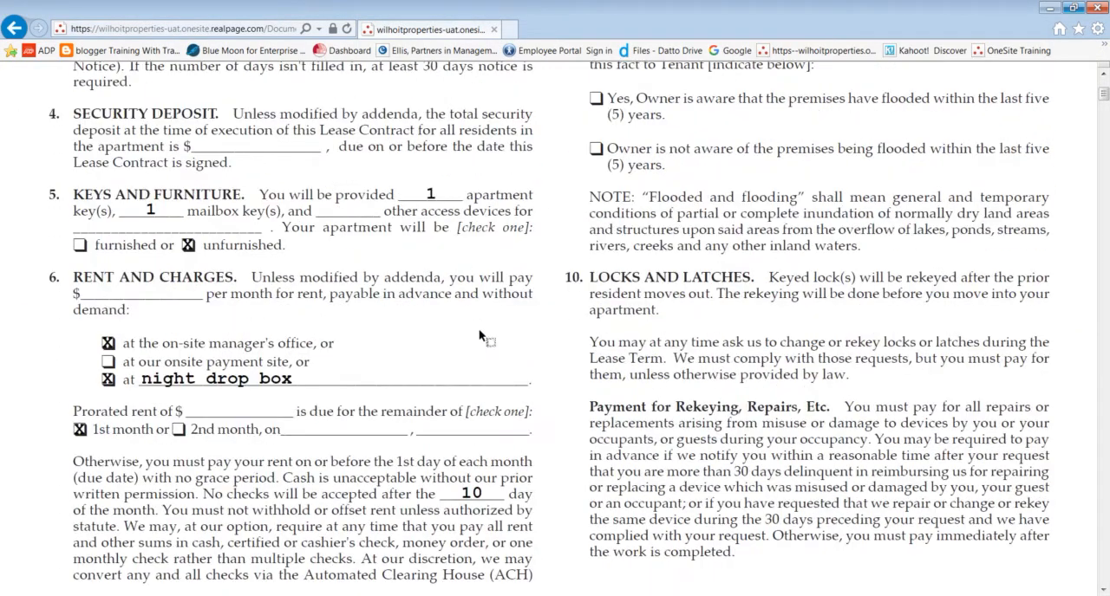
{"action": "scroll", "coordinate": [479, 329], "scroll_direction": "down", "scroll_amount": 5}
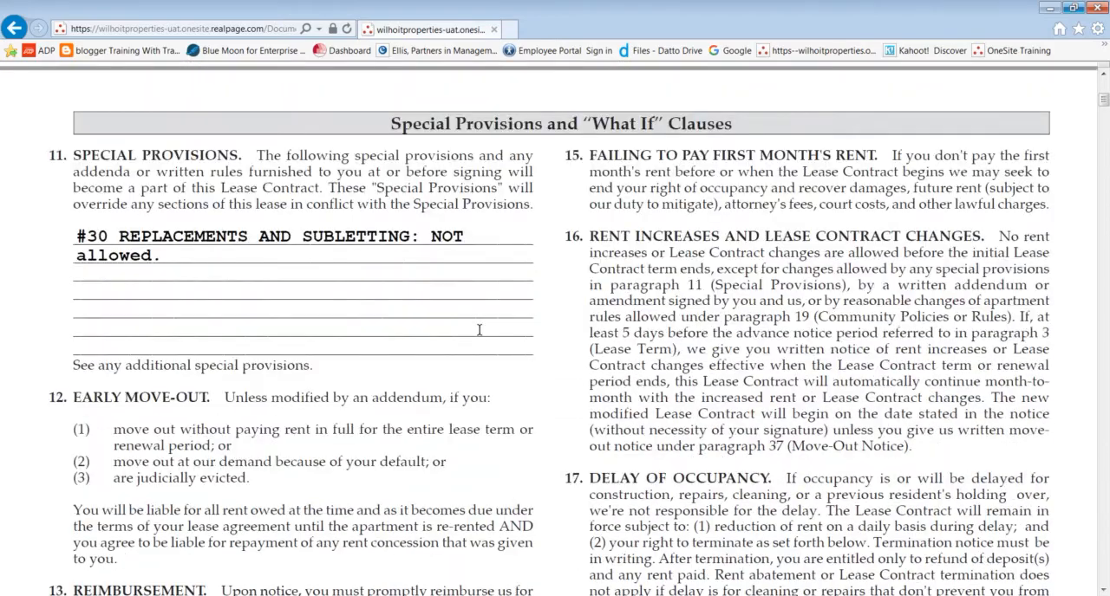
{"action": "scroll", "coordinate": [479, 329], "scroll_direction": "down", "scroll_amount": 2}
{"action": "scroll", "coordinate": [478, 329], "scroll_direction": "down", "scroll_amount": 18}
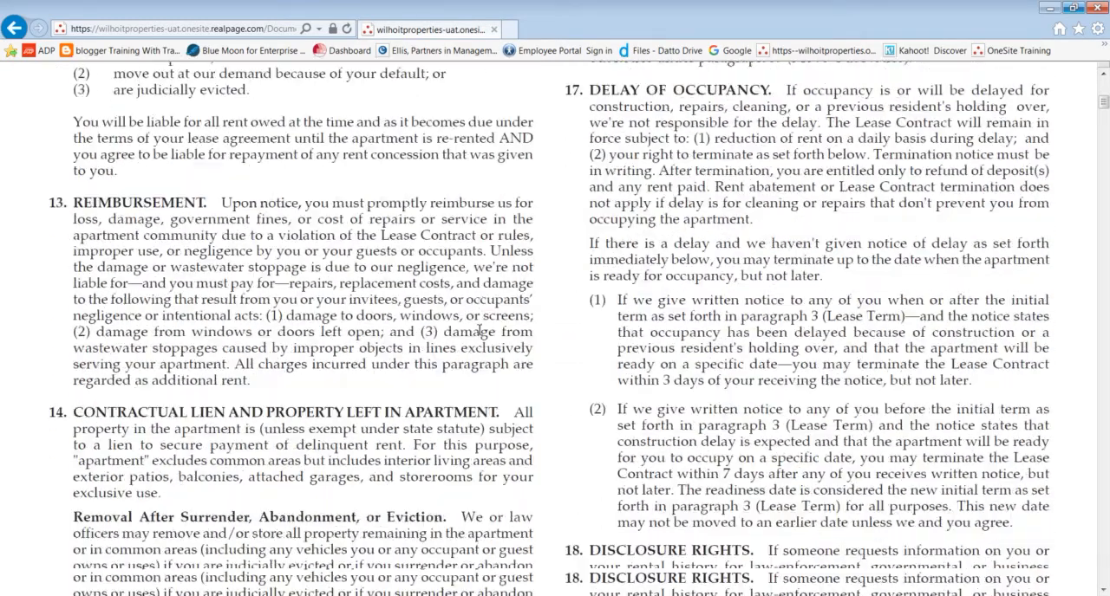
{"action": "scroll", "coordinate": [479, 329], "scroll_direction": "down", "scroll_amount": 5}
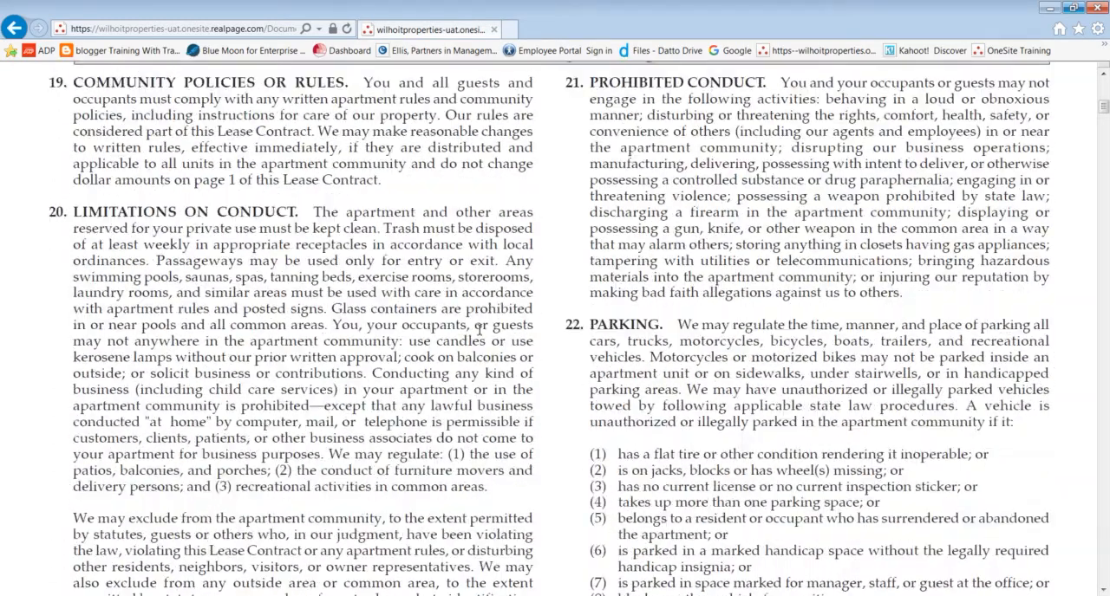
{"action": "scroll", "coordinate": [478, 330], "scroll_direction": "down", "scroll_amount": 20}
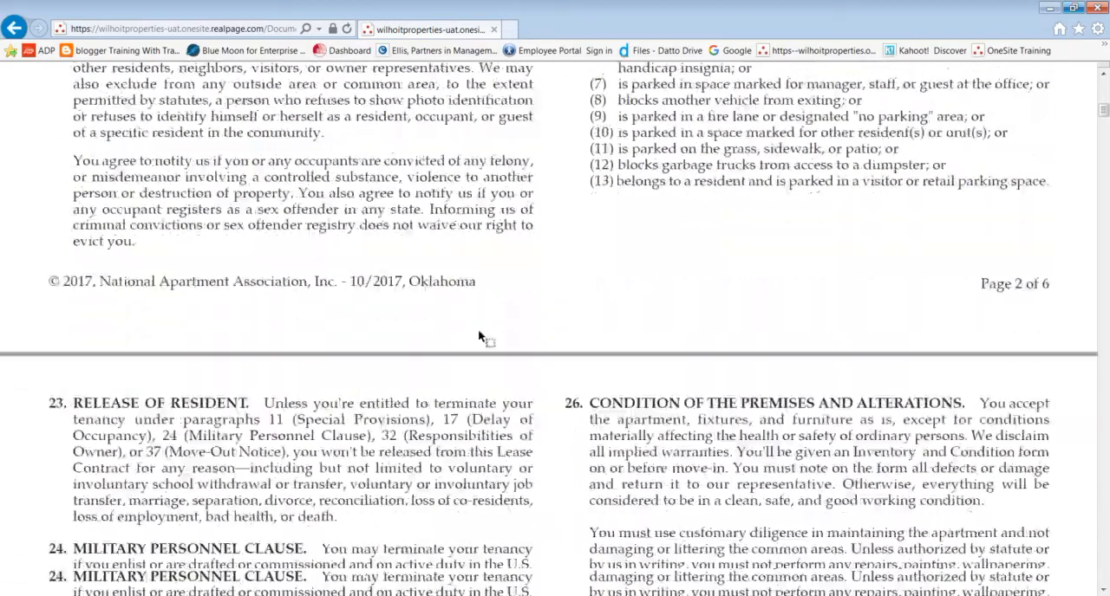
{"action": "scroll", "coordinate": [478, 330], "scroll_direction": "down", "scroll_amount": 20}
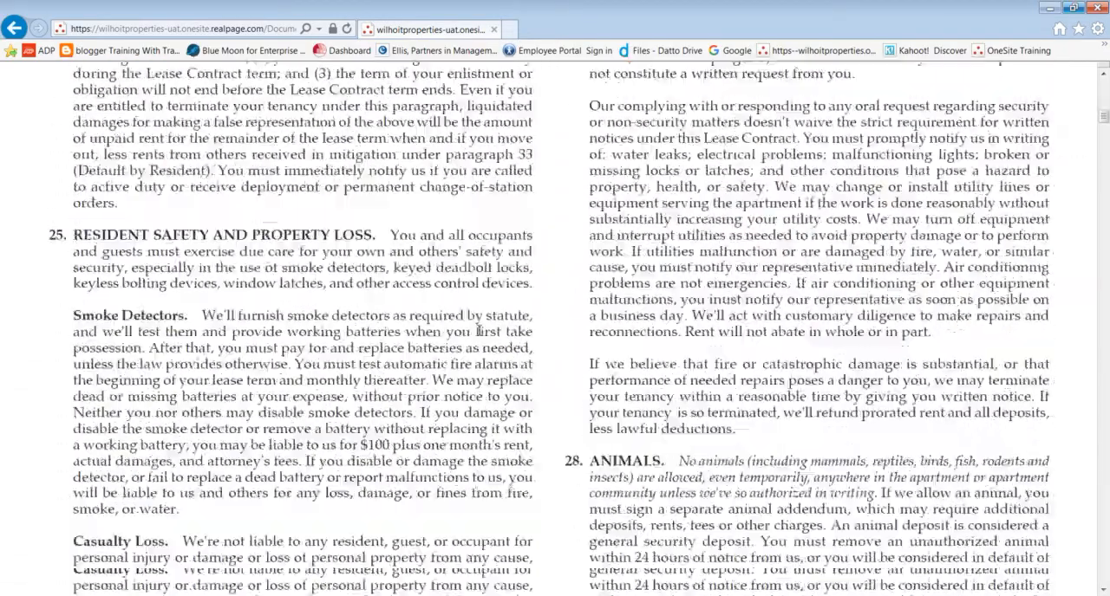
{"action": "scroll", "coordinate": [478, 330], "scroll_direction": "down", "scroll_amount": 20}
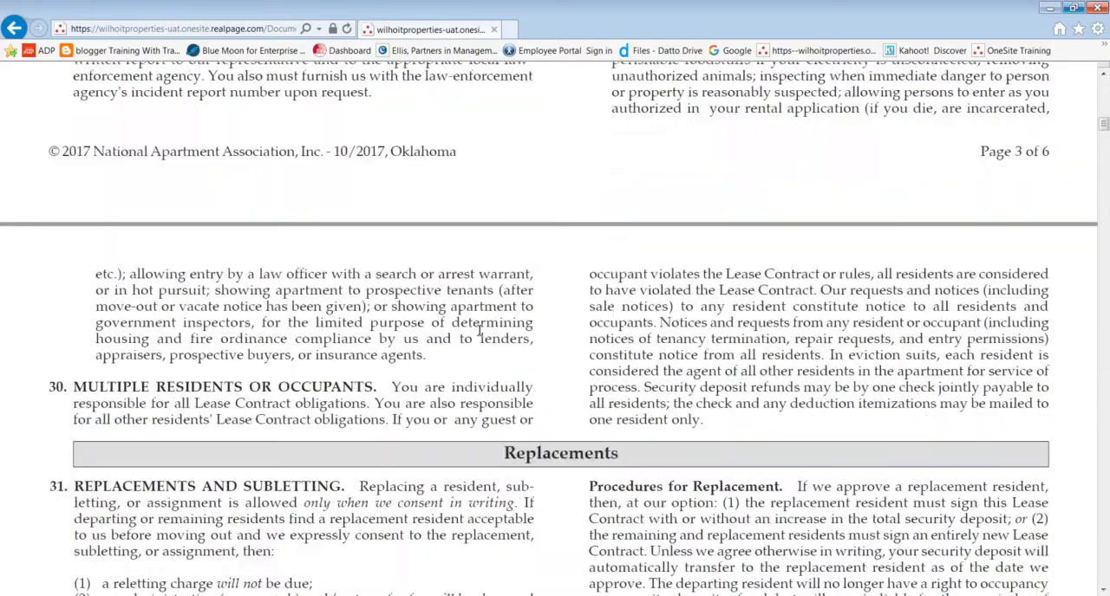
{"action": "scroll", "coordinate": [478, 330], "scroll_direction": "down", "scroll_amount": 20}
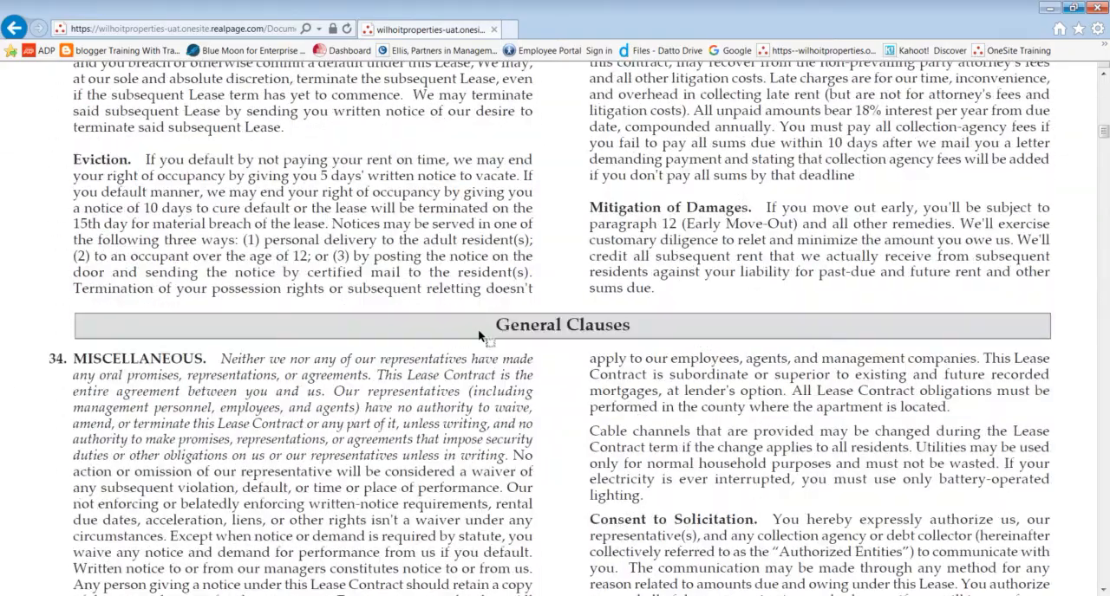
- Look at the print options for the packet PDF without printing, and close the PDF to return to the packet contents
{"action": "mouse_move", "coordinate": [496, 555]}
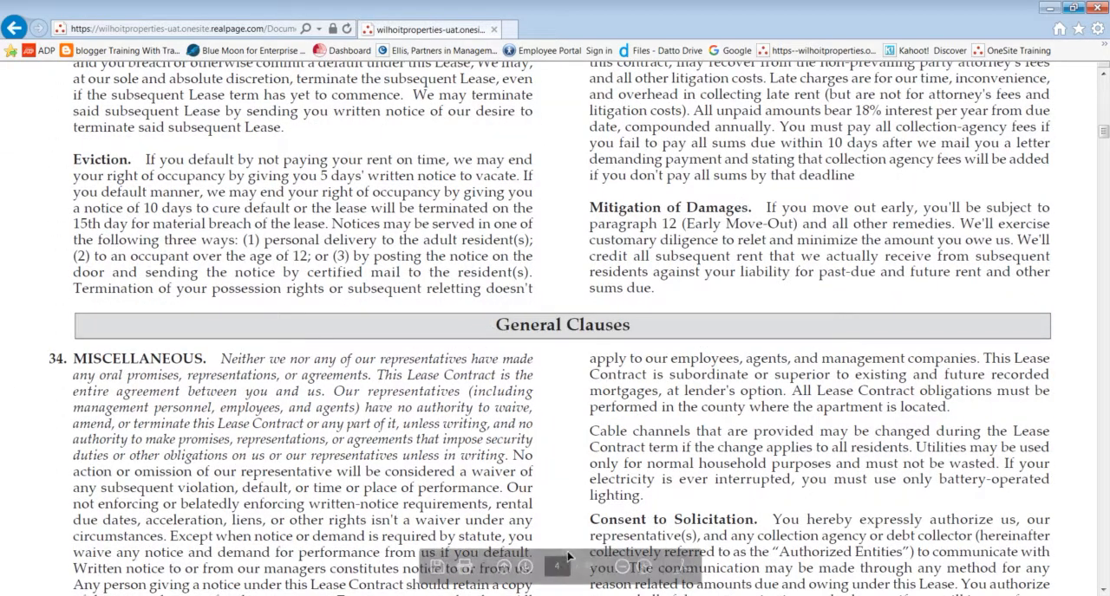
{"action": "left_click", "coordinate": [464, 568]}
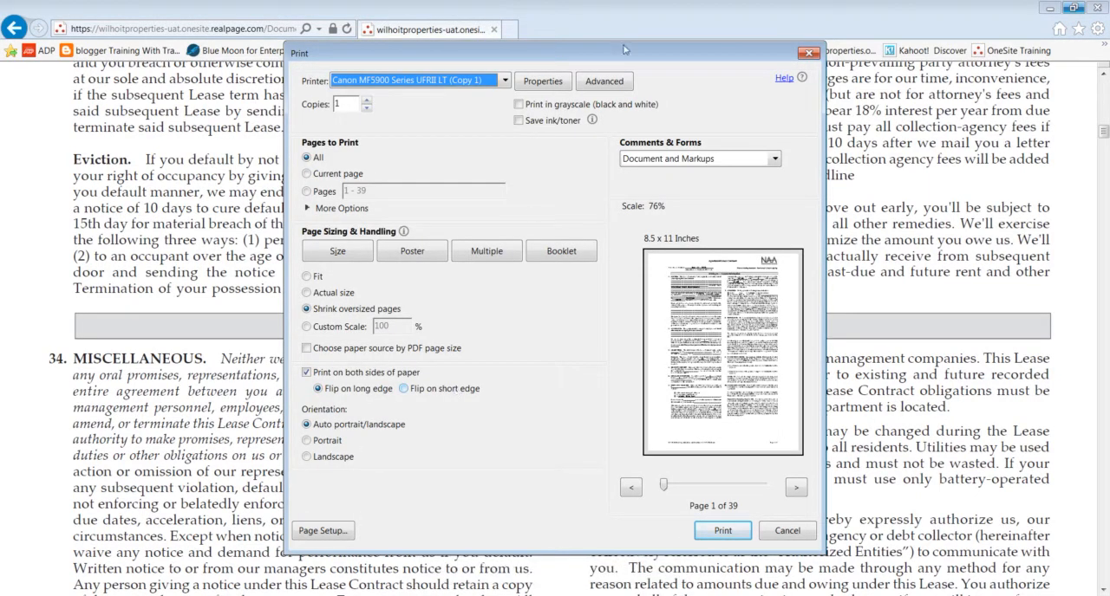
{"action": "left_click", "coordinate": [808, 55]}
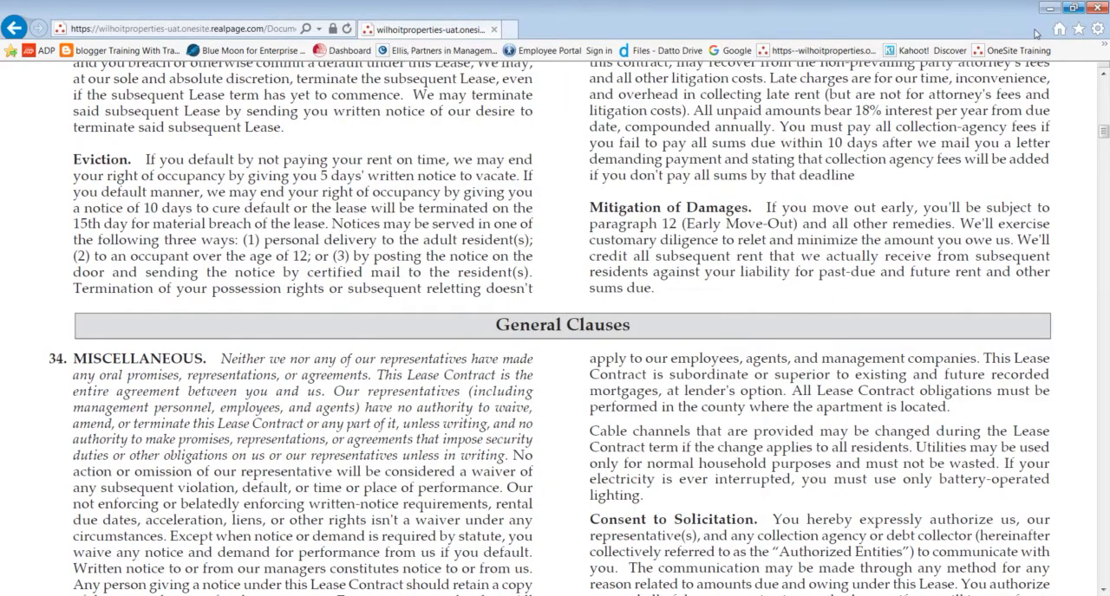
{"action": "left_click", "coordinate": [1095, 12]}
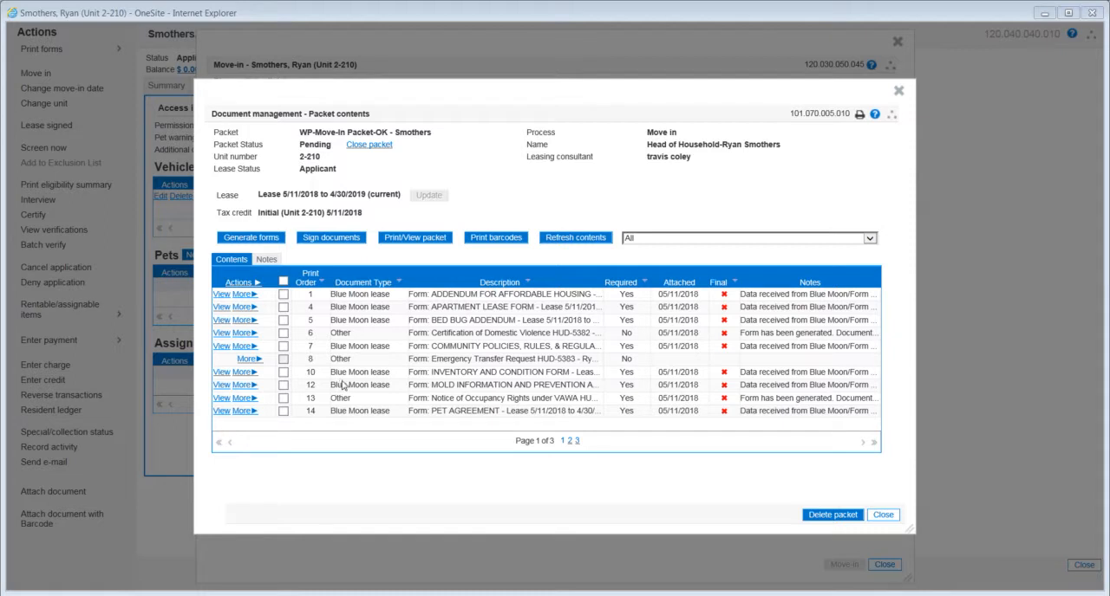
- Leave the packet contents and move-in checklist, and view the TIC of the approved initial certification effective 05/11/2018
{"action": "left_click", "coordinate": [880, 517]}
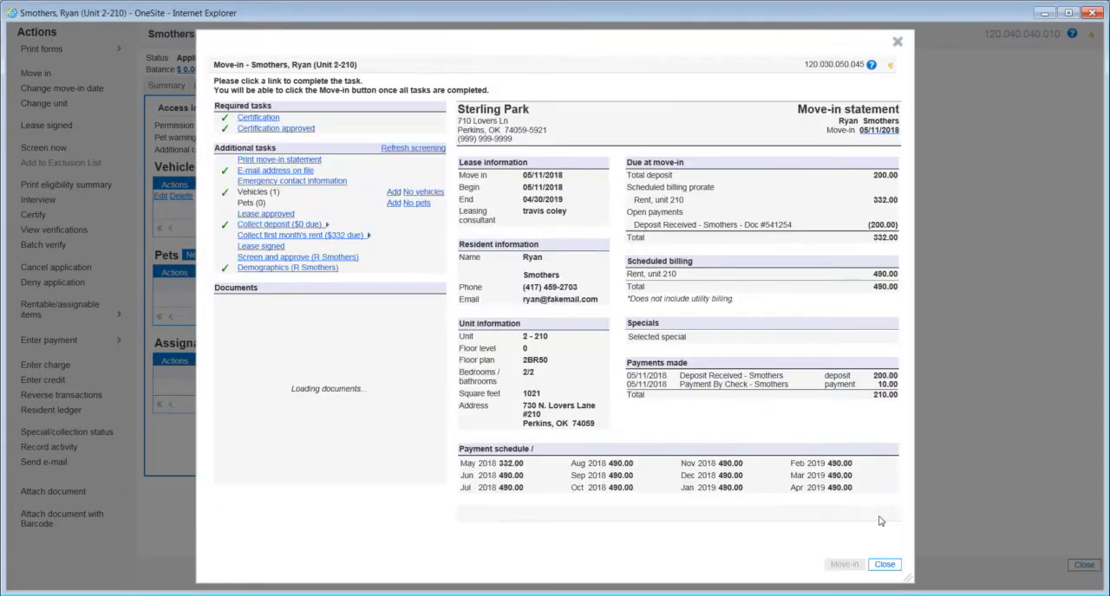
{"action": "left_click", "coordinate": [893, 567]}
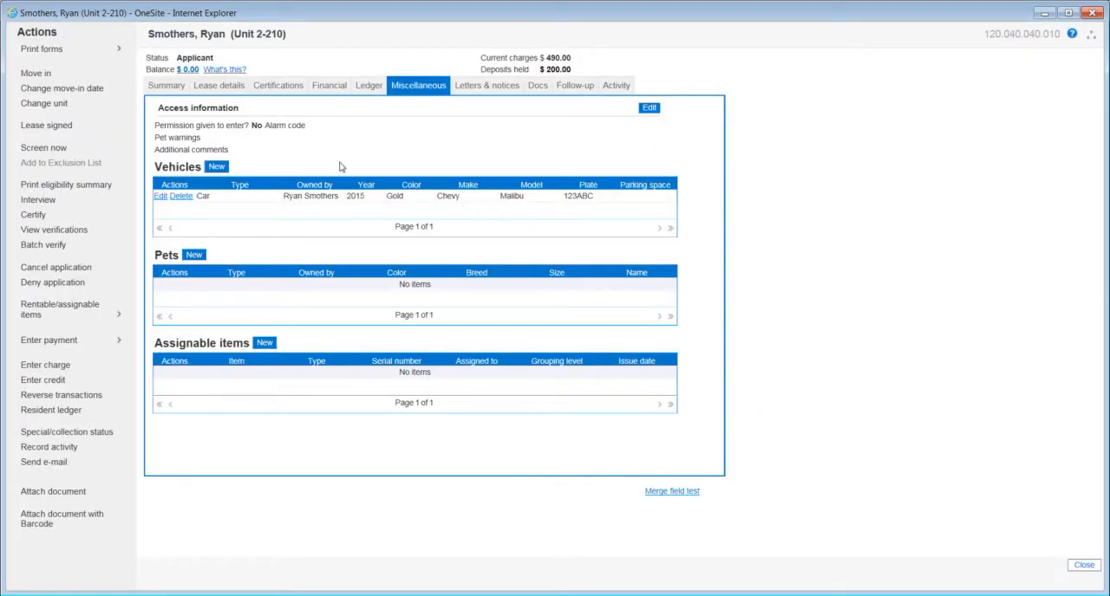
{"action": "left_click", "coordinate": [280, 87]}
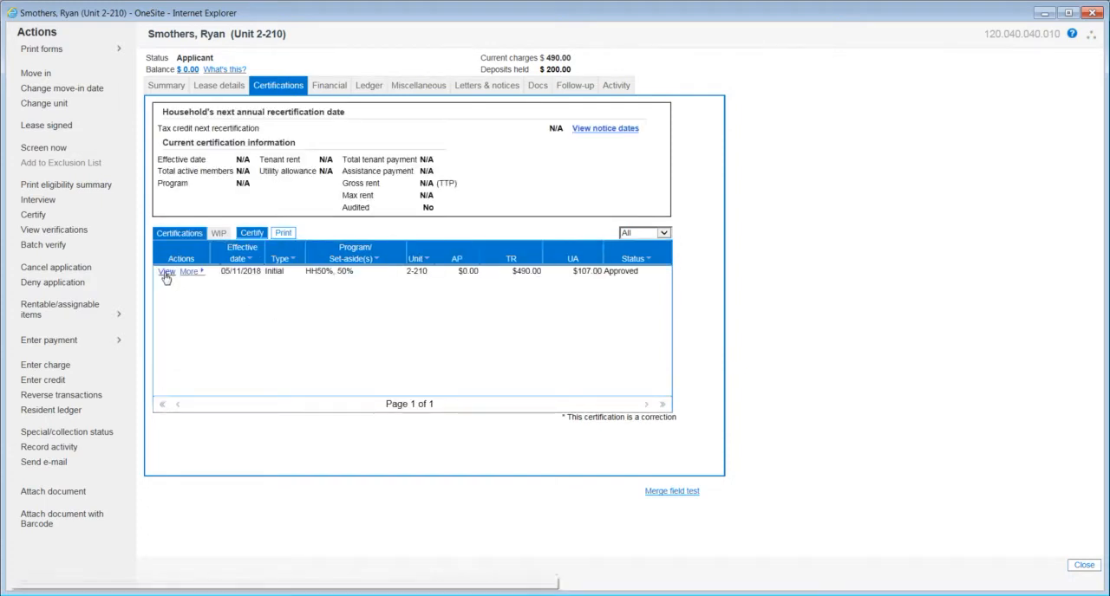
{"action": "left_click", "coordinate": [166, 272]}
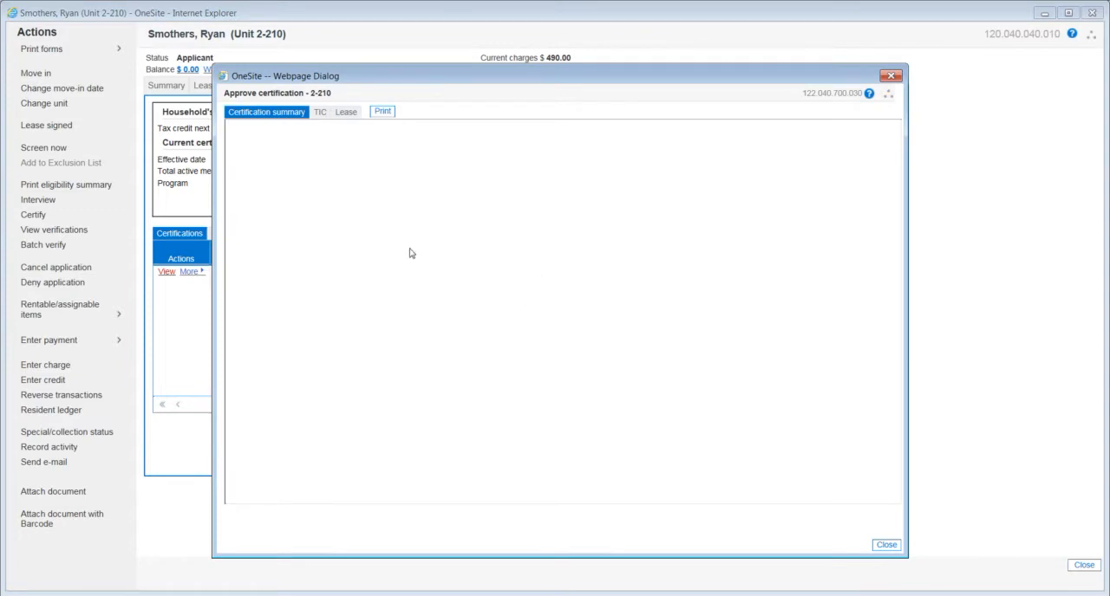
{"action": "left_click", "coordinate": [320, 114]}
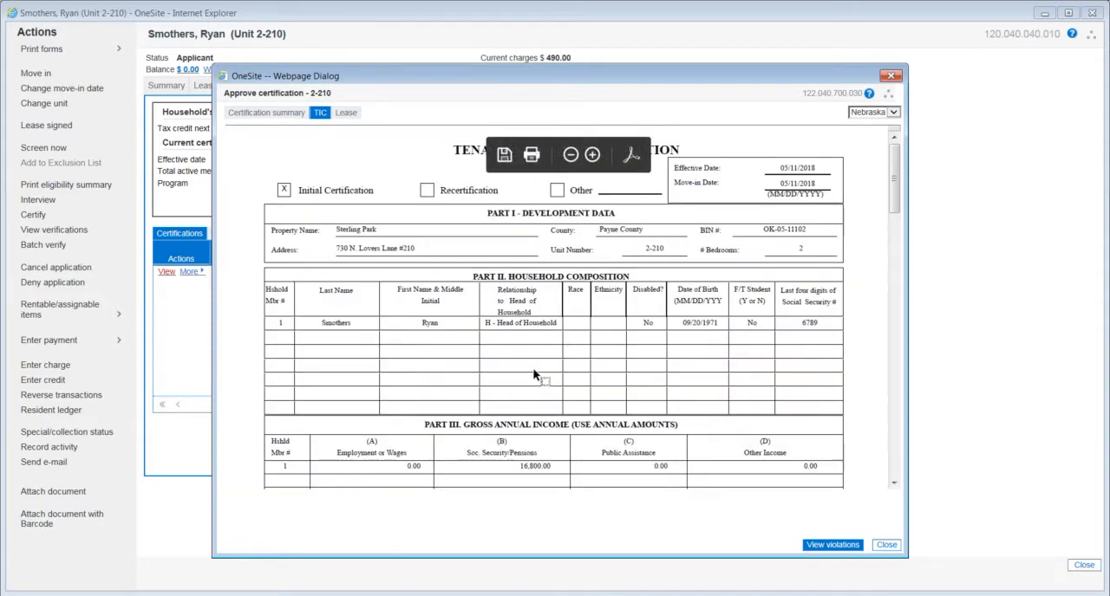
{"action": "left_click", "coordinate": [891, 76]}
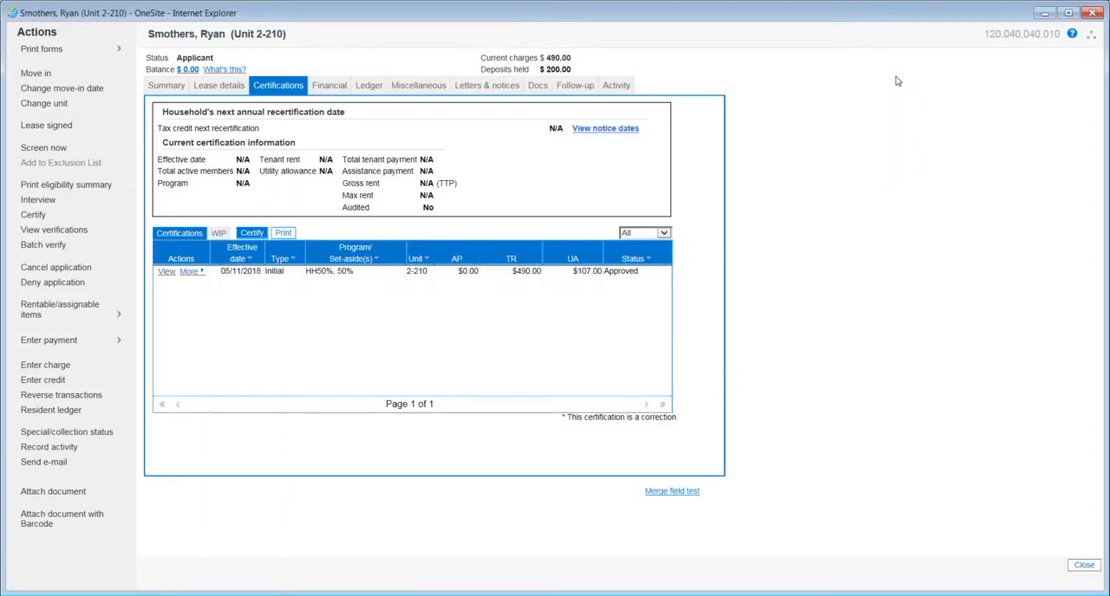
- Open the 2018-05 WP-Move-In Packet-OK packet from the Packets folder in the applicant's documents
{"action": "left_click", "coordinate": [541, 90]}
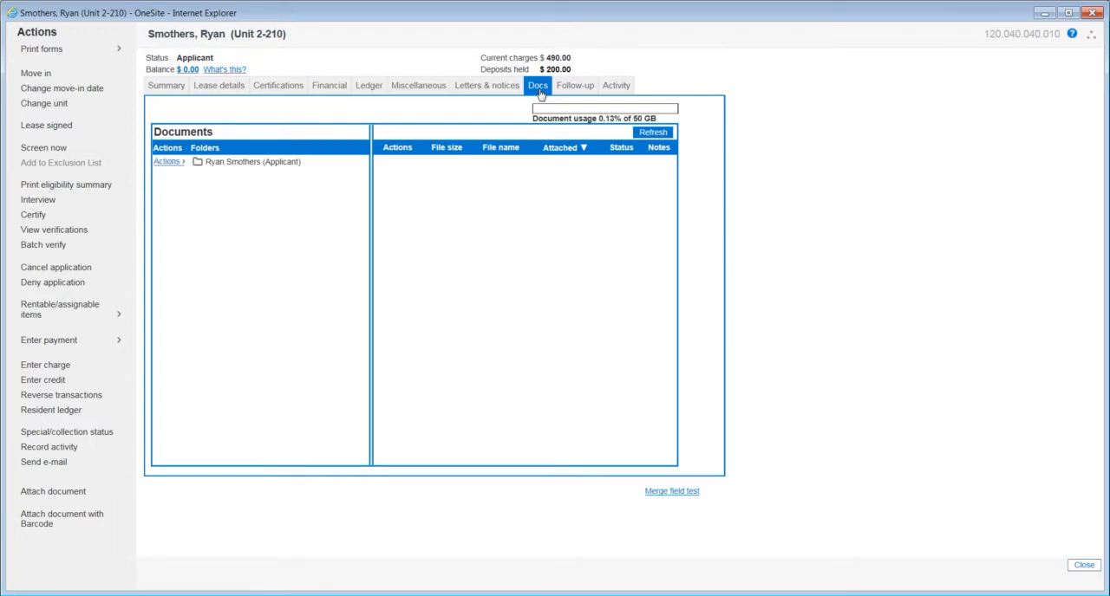
{"action": "left_click", "coordinate": [229, 164]}
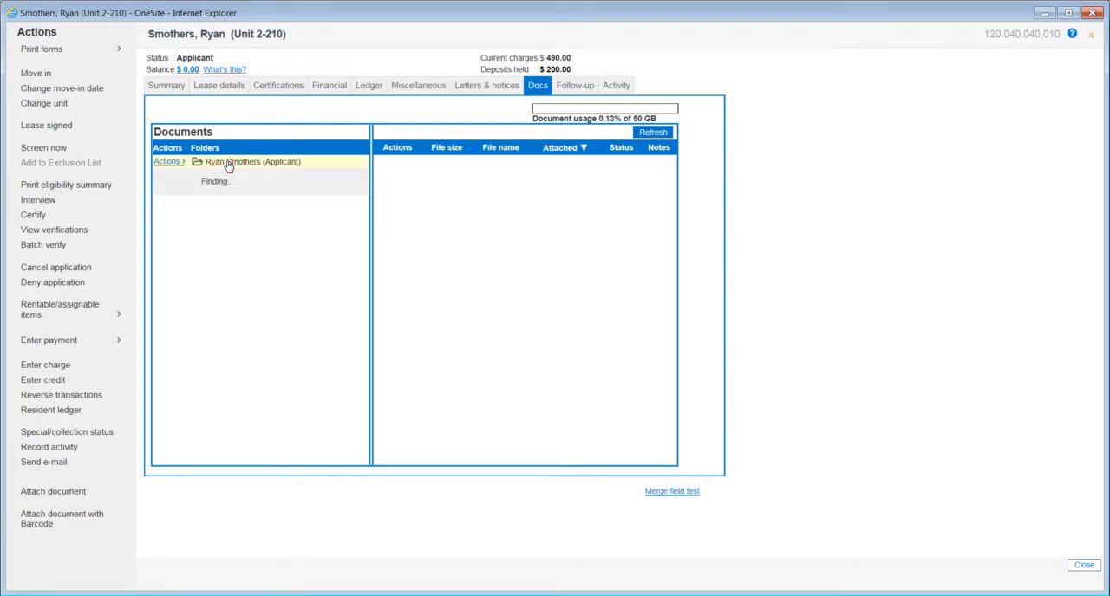
{"action": "left_click", "coordinate": [227, 174]}
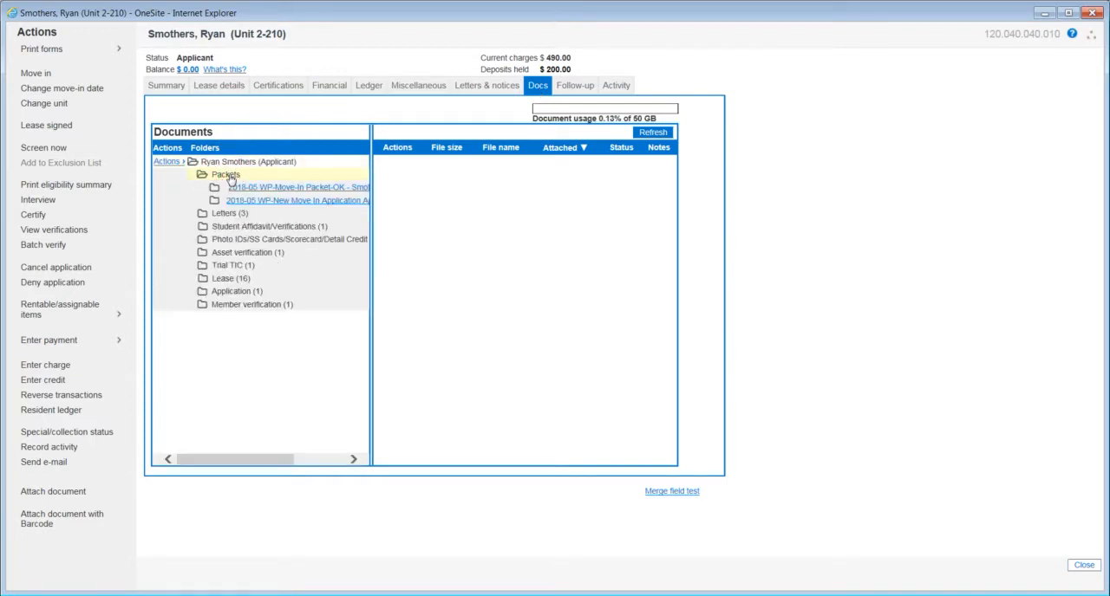
{"action": "left_click", "coordinate": [278, 189]}
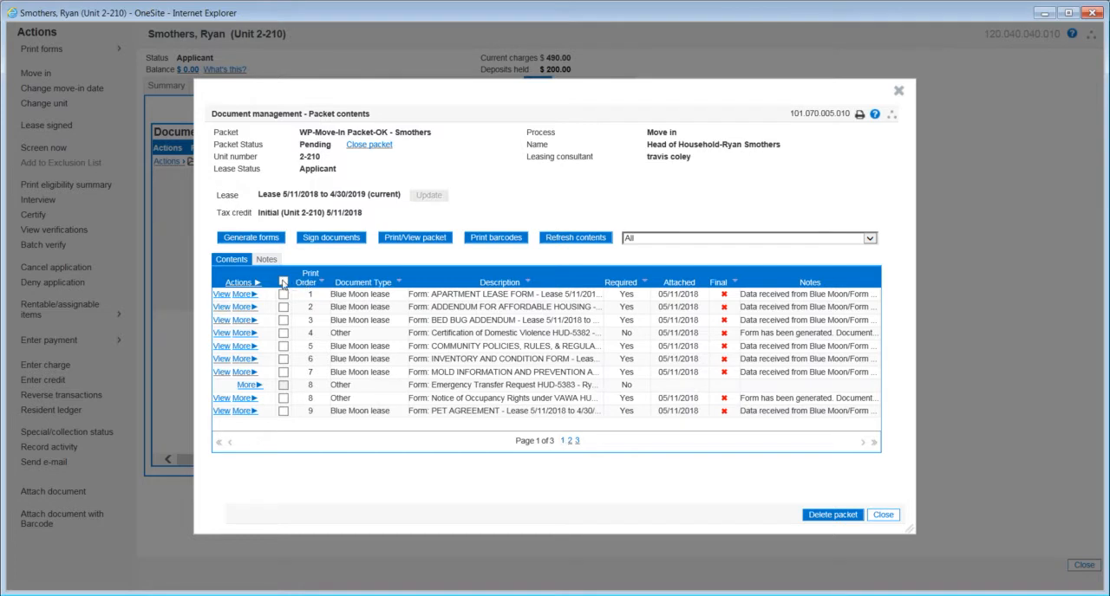
- Select all attached documents across the packet's pages and make them final
{"action": "left_click", "coordinate": [282, 282]}
{"action": "left_click", "coordinate": [576, 442]}
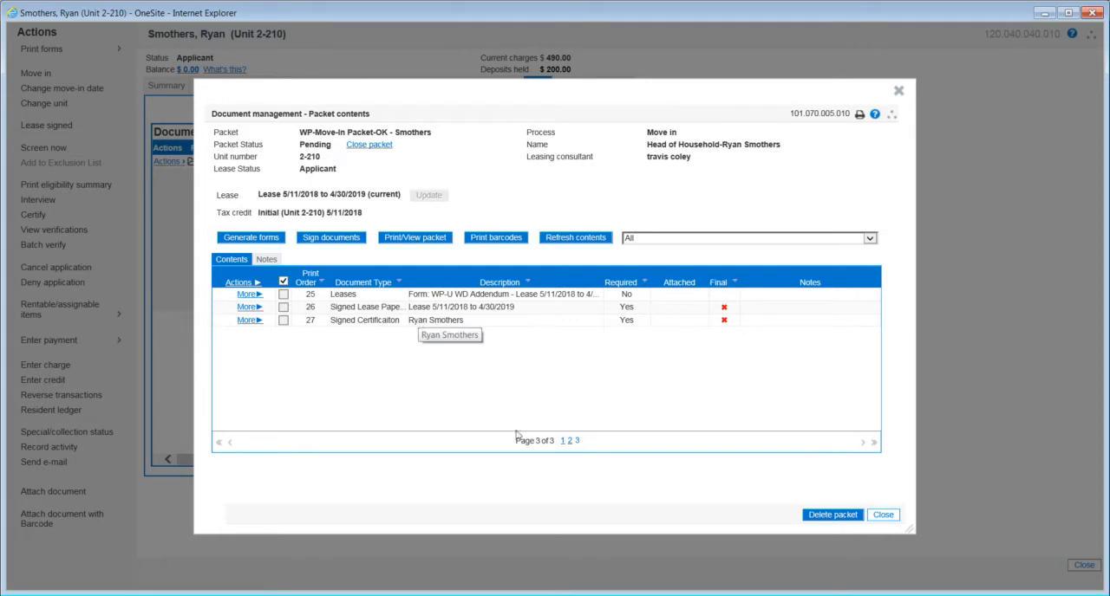
{"action": "left_click", "coordinate": [562, 442]}
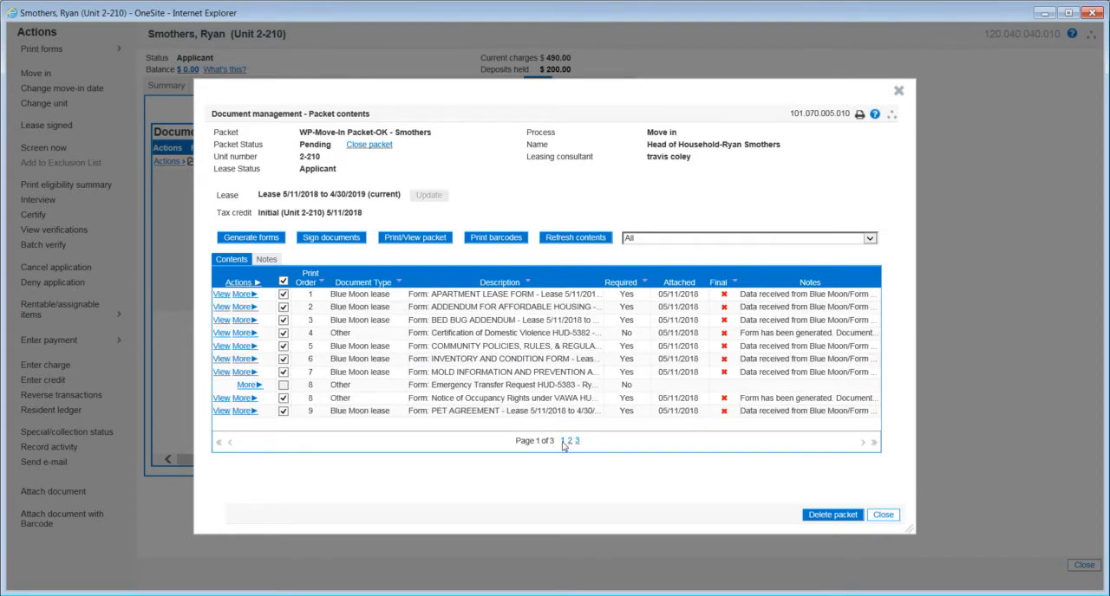
{"action": "left_click", "coordinate": [247, 284]}
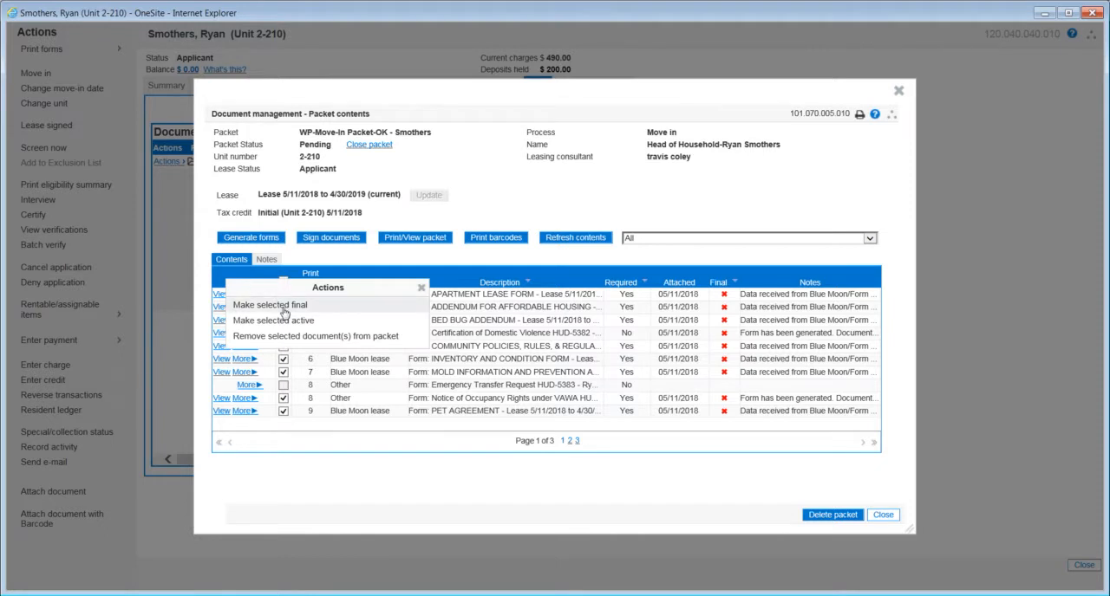
{"action": "left_click", "coordinate": [284, 308]}
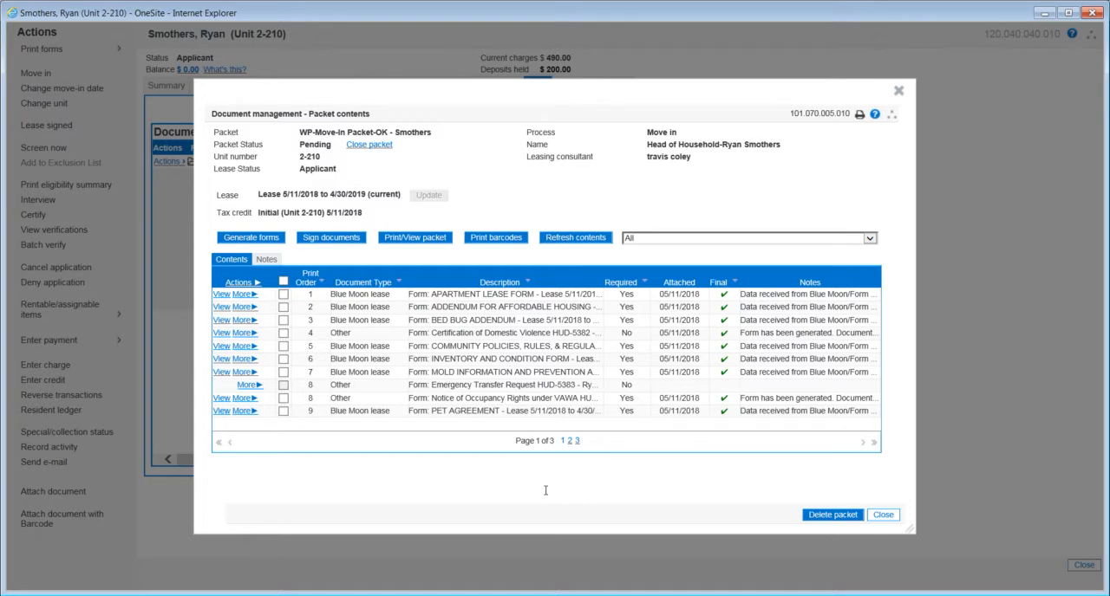
- Generate letter-size barcode cover pages for only the Signed Lease Paperwork and Signed Certificaiton documents of the packet
{"action": "left_click", "coordinate": [576, 442]}
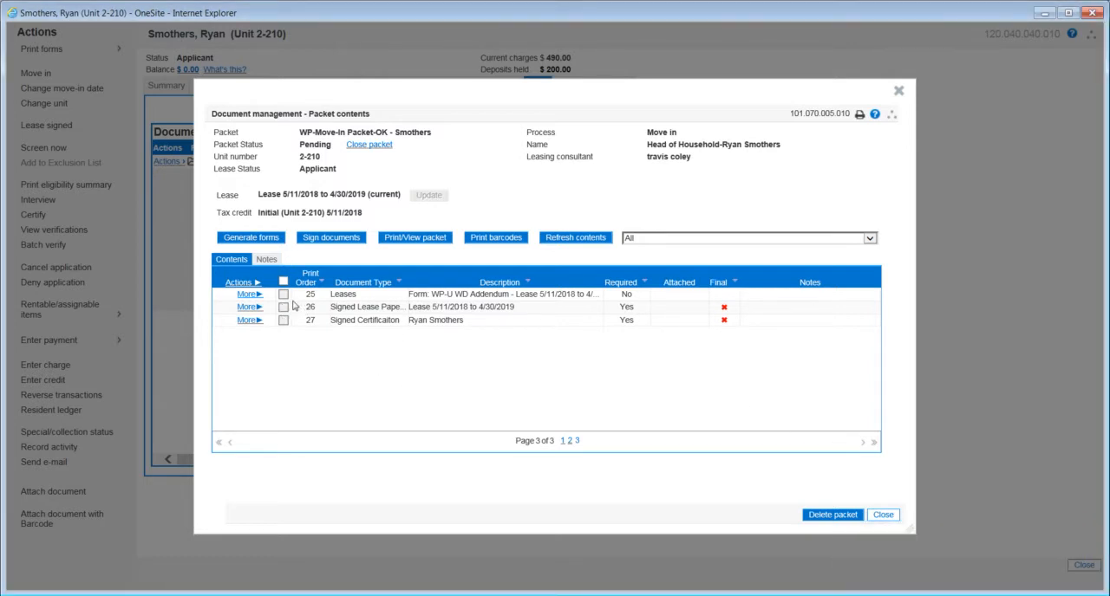
{"action": "left_click", "coordinate": [509, 243]}
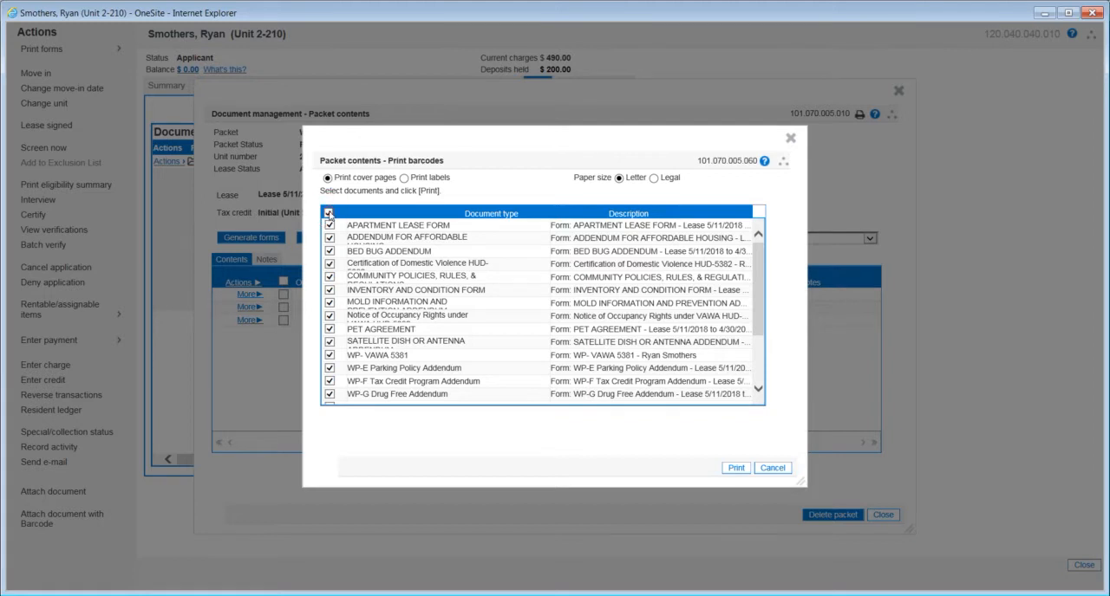
{"action": "left_click", "coordinate": [330, 214]}
{"action": "left_click_drag", "start_coordinate": [752, 300], "coordinate": [759, 378]}
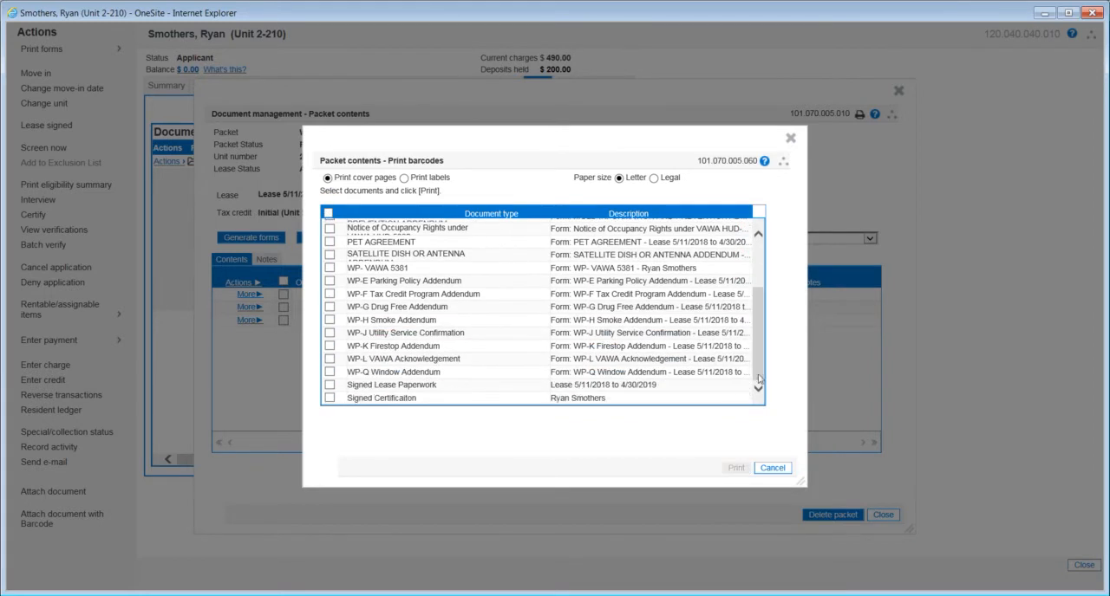
{"action": "left_click", "coordinate": [329, 385]}
{"action": "scroll", "coordinate": [333, 387], "scroll_direction": "down", "scroll_amount": 3}
{"action": "left_click", "coordinate": [331, 399]}
{"action": "scroll", "coordinate": [345, 392], "scroll_direction": "down", "scroll_amount": 2}
{"action": "left_click", "coordinate": [735, 469]}
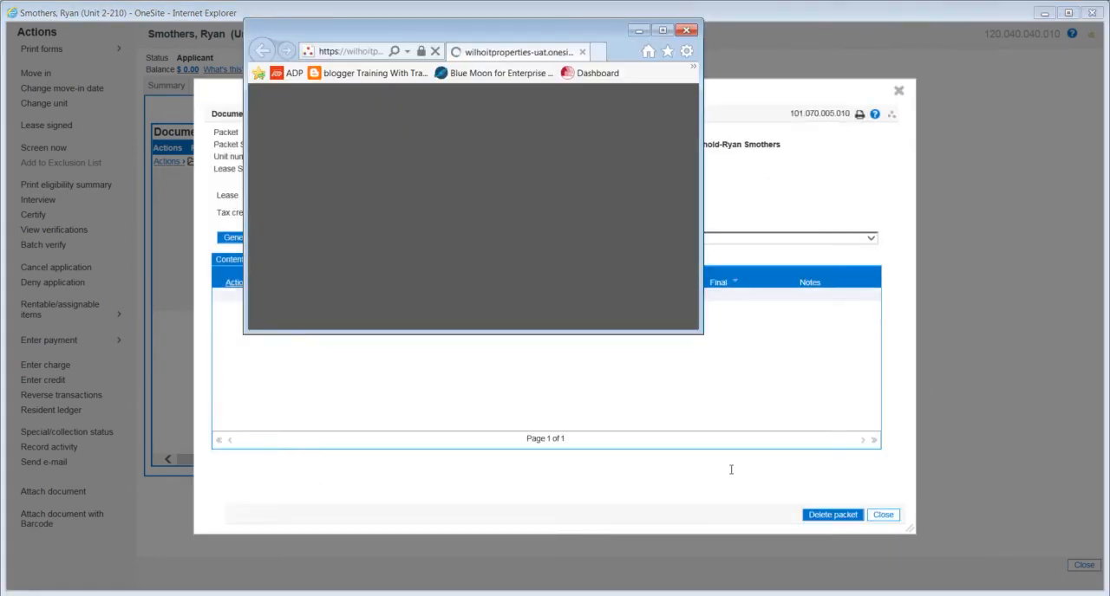
- Examine both barcode cover sheets in a maximized window, checking document, unit and packet details, and close the PDF
{"action": "left_click", "coordinate": [661, 32]}
{"action": "scroll", "coordinate": [733, 335], "scroll_direction": "down", "scroll_amount": 3}
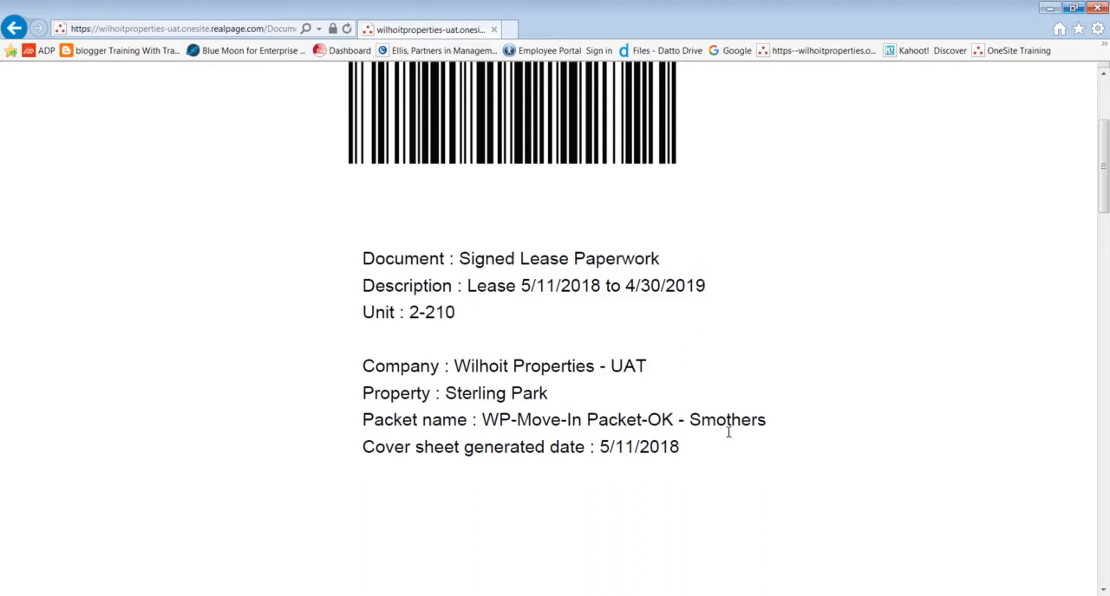
{"action": "scroll", "coordinate": [679, 418], "scroll_direction": "down", "scroll_amount": 10}
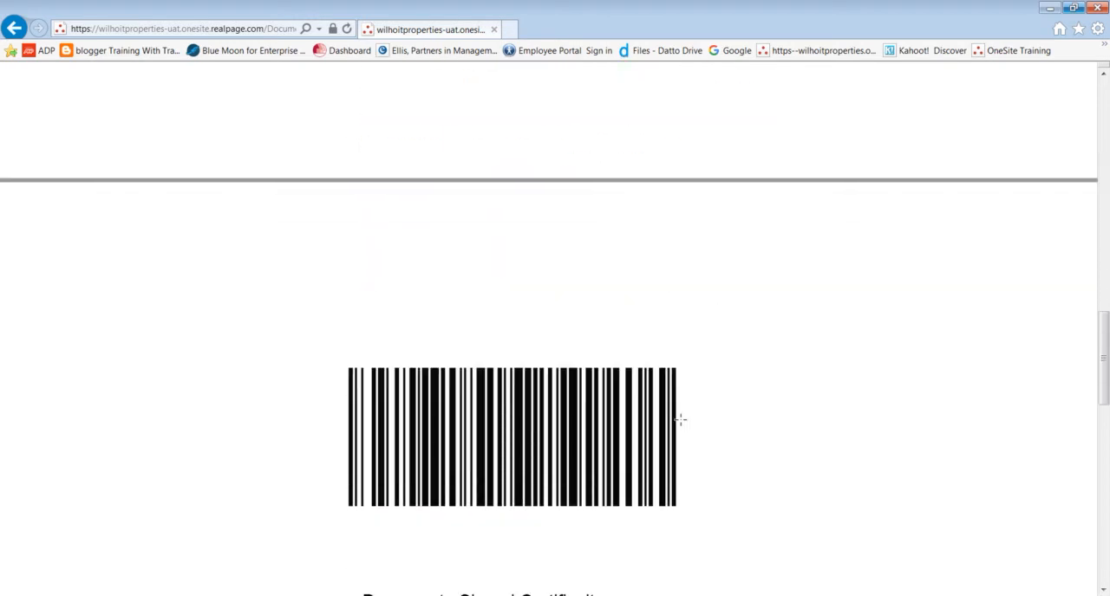
{"action": "scroll", "coordinate": [679, 418], "scroll_direction": "down", "scroll_amount": 5}
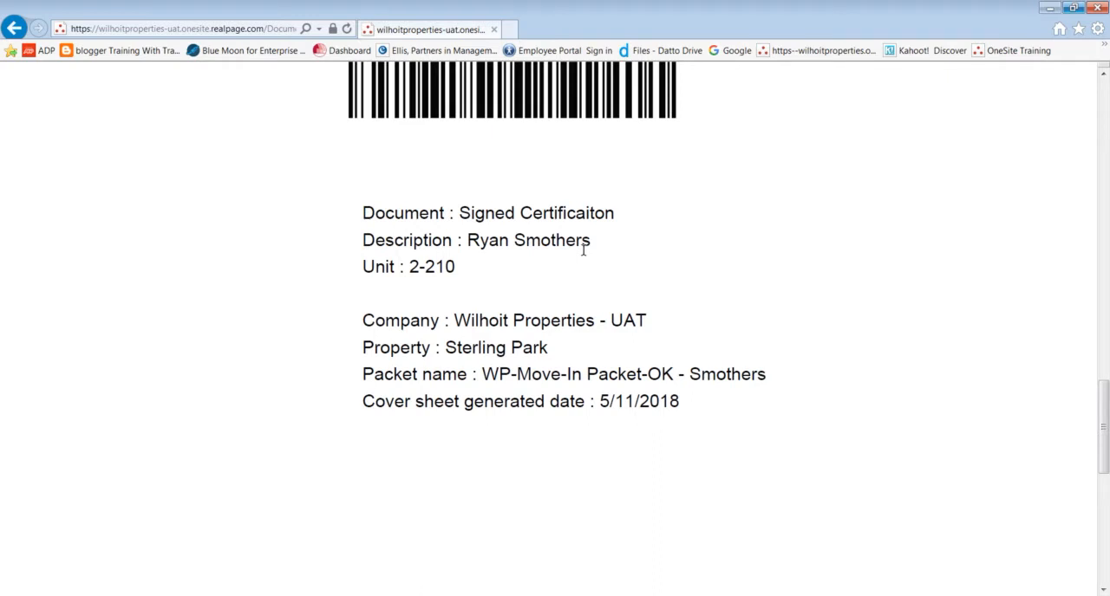
{"action": "scroll", "coordinate": [585, 251], "scroll_direction": "up", "scroll_amount": 7}
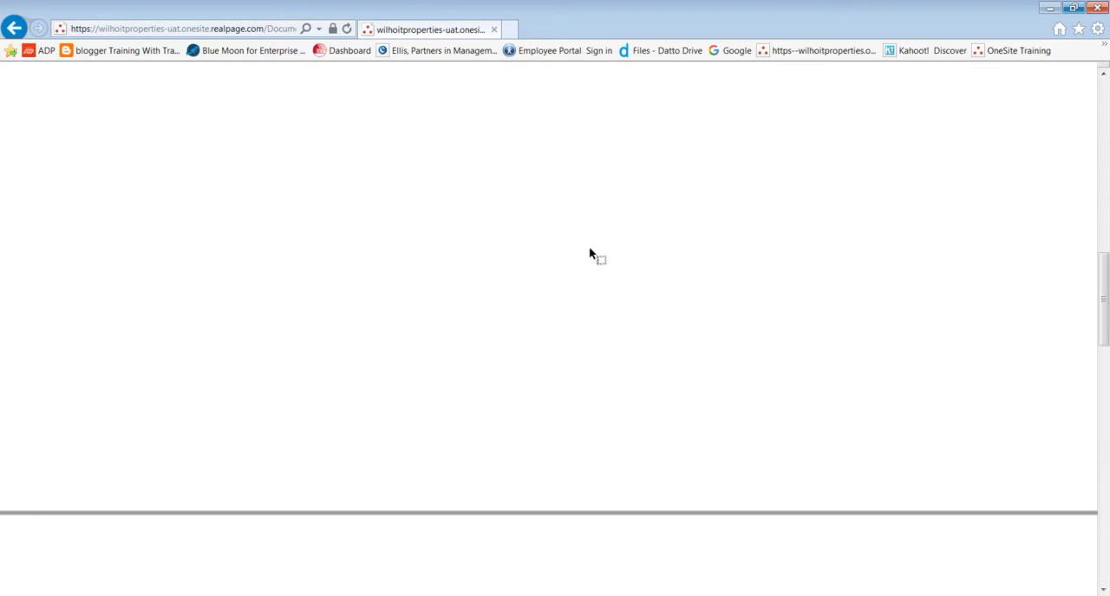
{"action": "scroll", "coordinate": [589, 253], "scroll_direction": "up", "scroll_amount": 10}
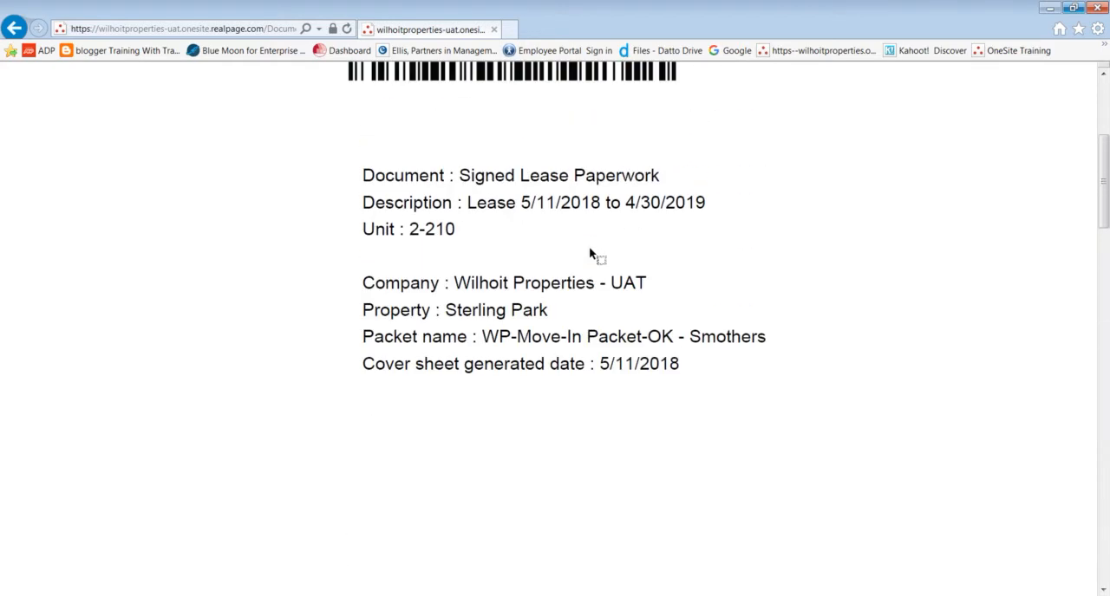
{"action": "scroll", "coordinate": [586, 251], "scroll_direction": "up", "scroll_amount": 4}
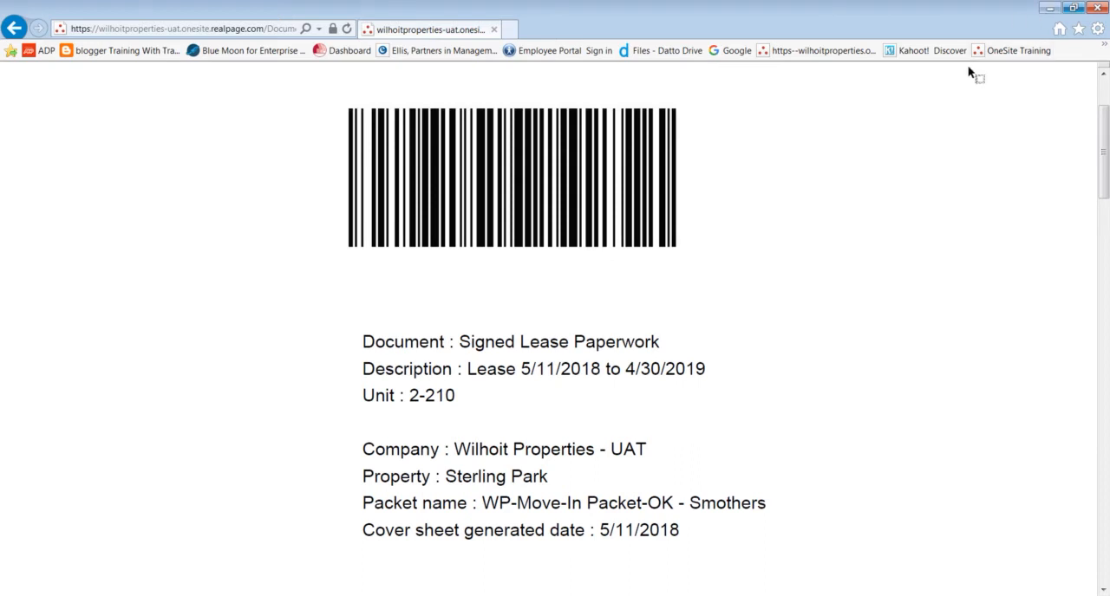
{"action": "left_click", "coordinate": [1098, 10]}
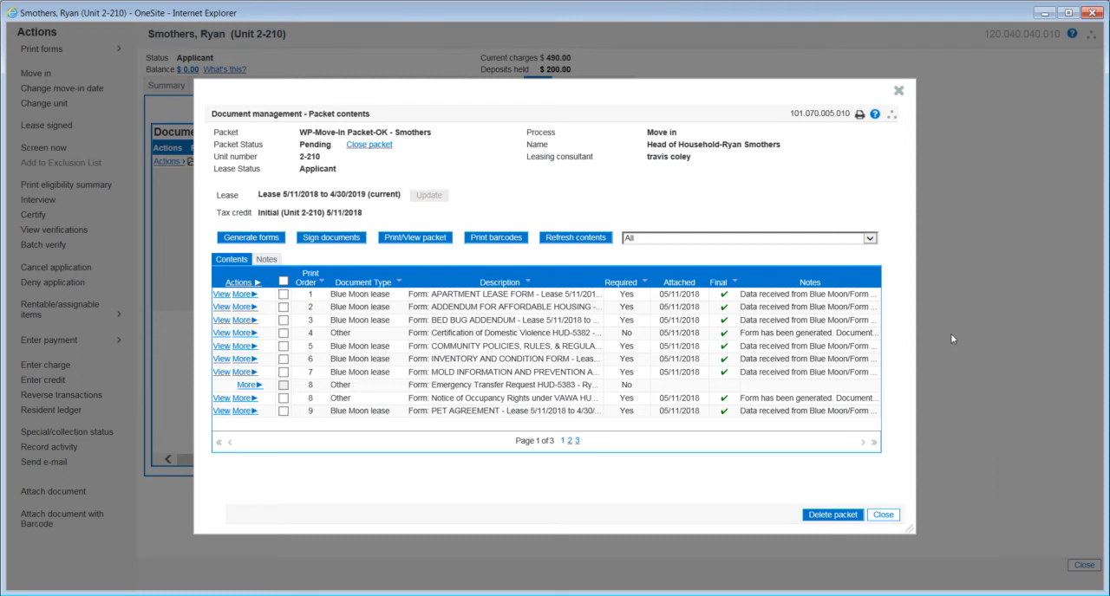
- Leave the packet and attach the scanned signed-paperwork PDF with barcode, described as the applicant's surname plus "move in"
{"action": "left_click", "coordinate": [883, 516]}
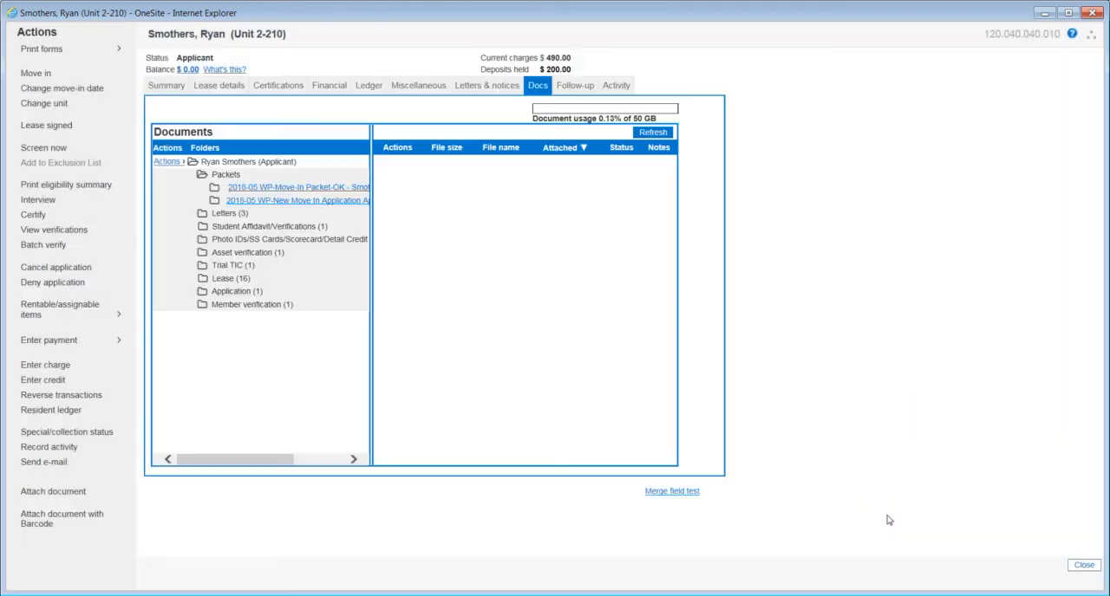
{"action": "left_click", "coordinate": [50, 521]}
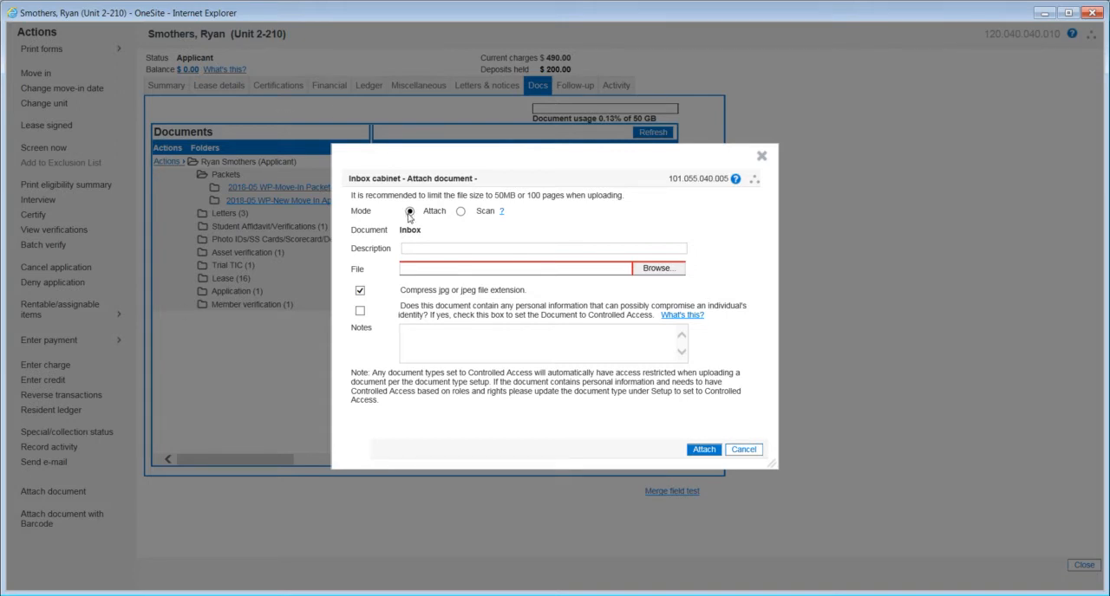
{"action": "left_click", "coordinate": [419, 247]}
{"action": "type", "text": "Smothers move in"}
{"action": "left_click", "coordinate": [673, 270]}
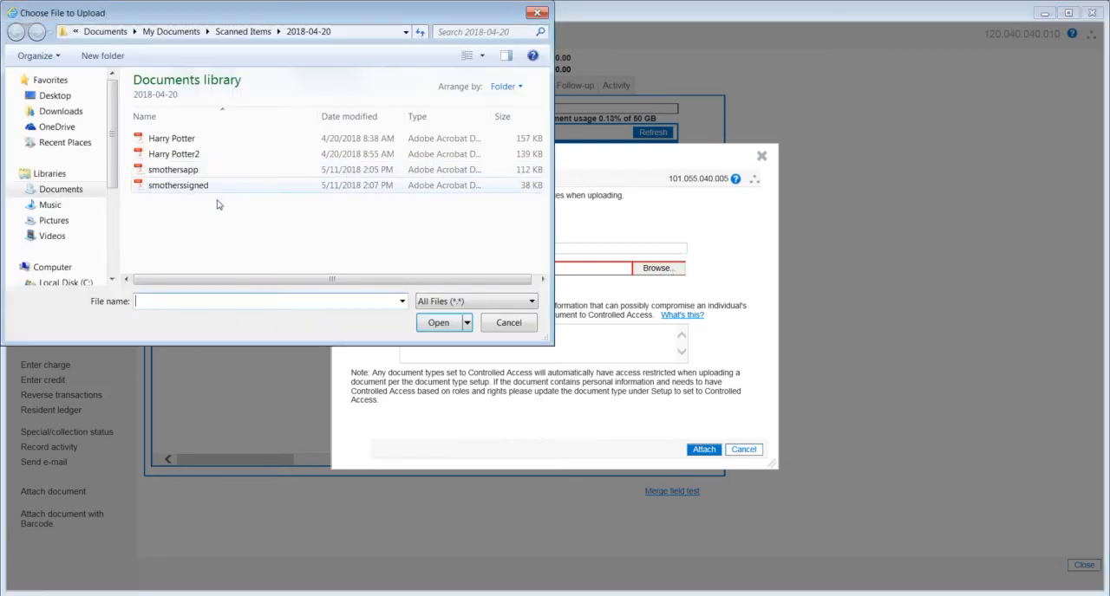
{"action": "double_click", "coordinate": [188, 193]}
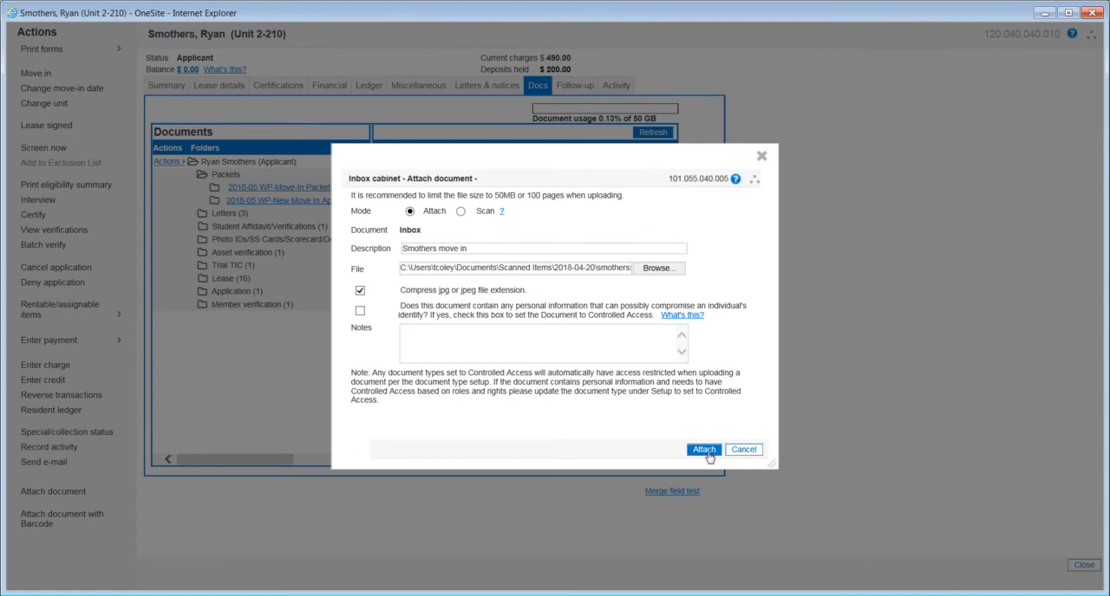
{"action": "left_click", "coordinate": [705, 450]}
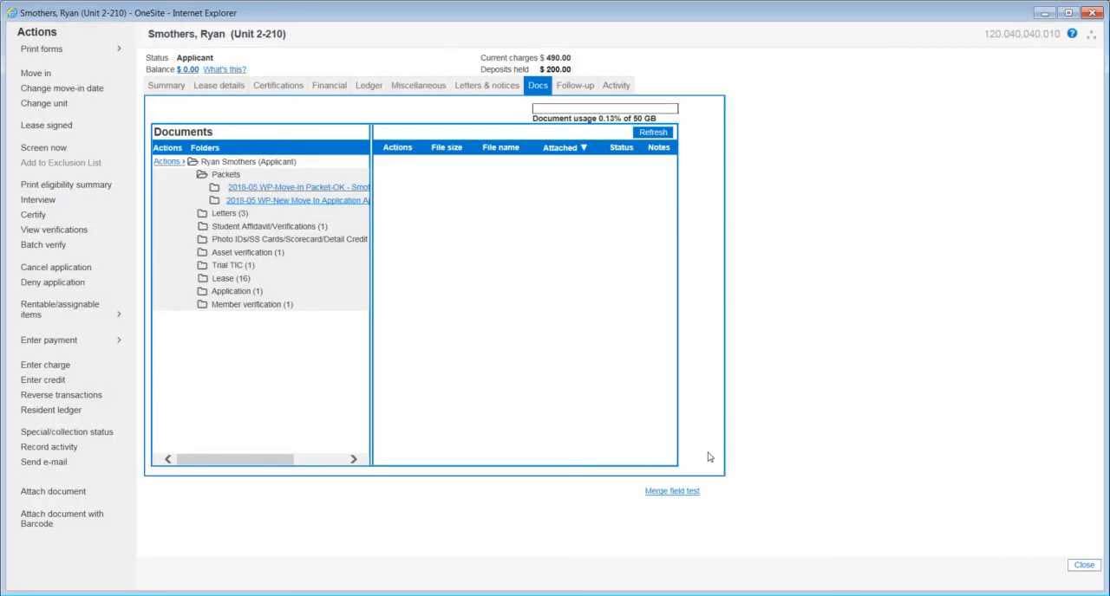
- Reopen the WP-Move-In Packet-OK packet and open the uploaded Signed Lease Paperwork PDF from its third page
{"action": "left_click", "coordinate": [273, 192]}
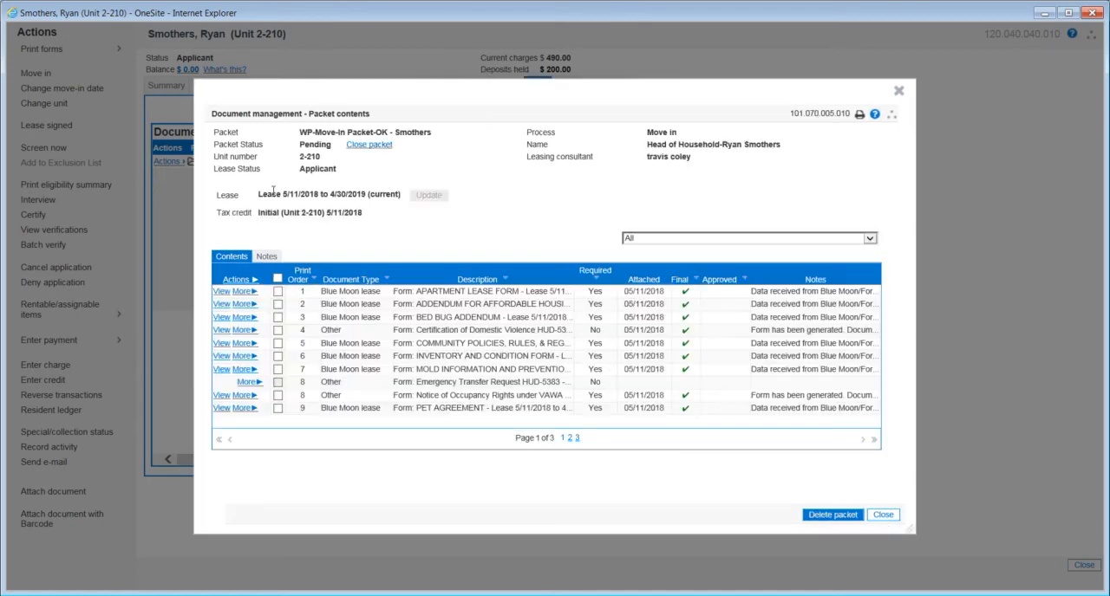
{"action": "left_click", "coordinate": [577, 442]}
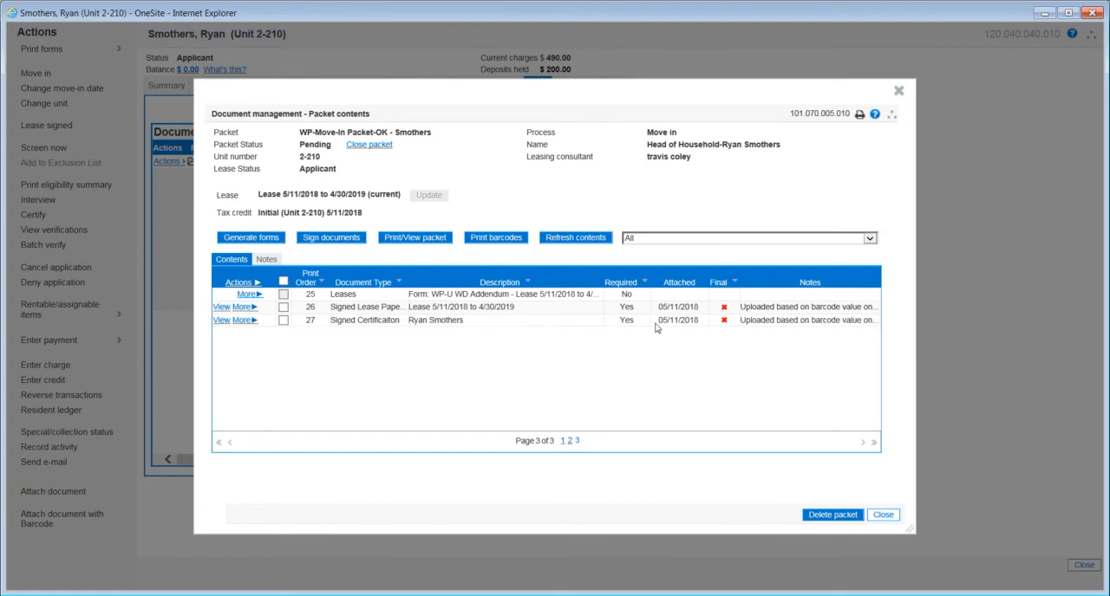
{"action": "left_click", "coordinate": [223, 308]}
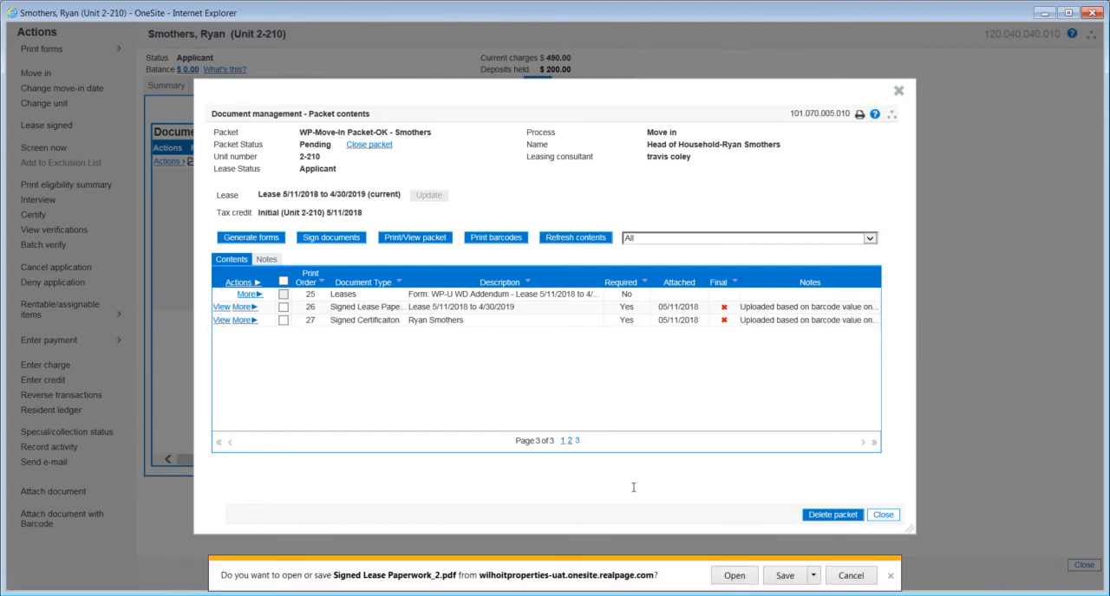
{"action": "left_click", "coordinate": [728, 575]}
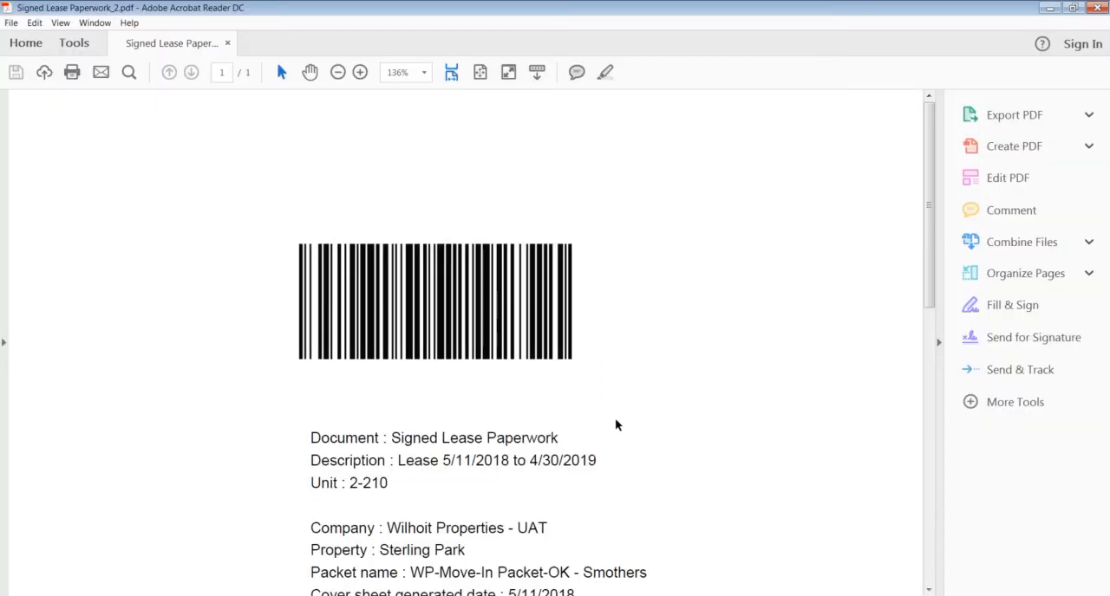
- Examine the uploaded Signed Lease Paperwork PDF for its barcode, document, unit and packet details, and close it
{"action": "scroll", "coordinate": [618, 419], "scroll_direction": "down", "scroll_amount": 2}
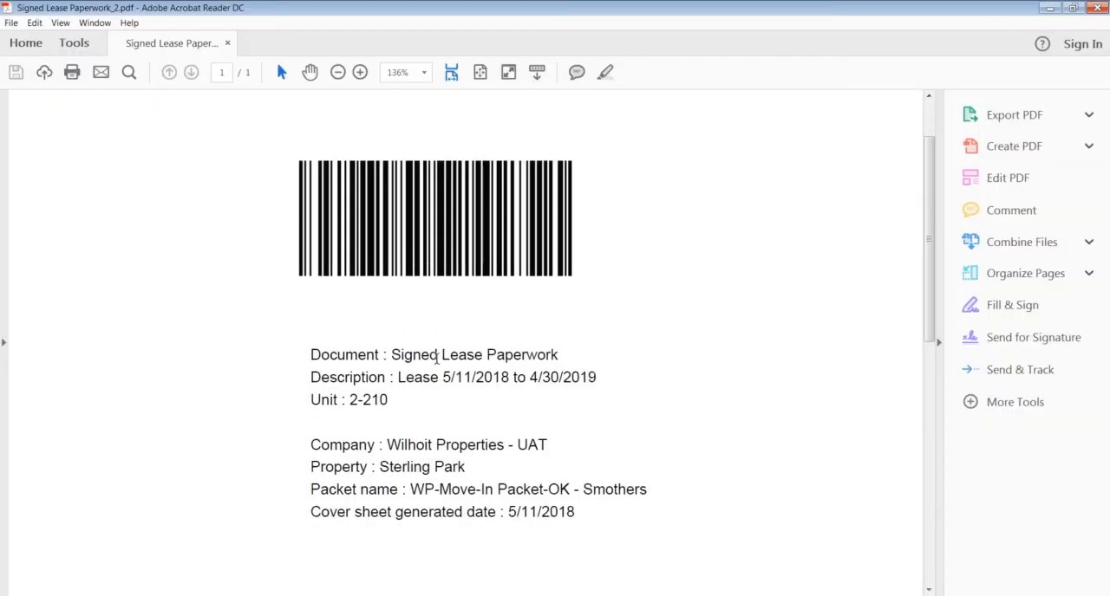
{"action": "scroll", "coordinate": [475, 370], "scroll_direction": "down", "scroll_amount": 10}
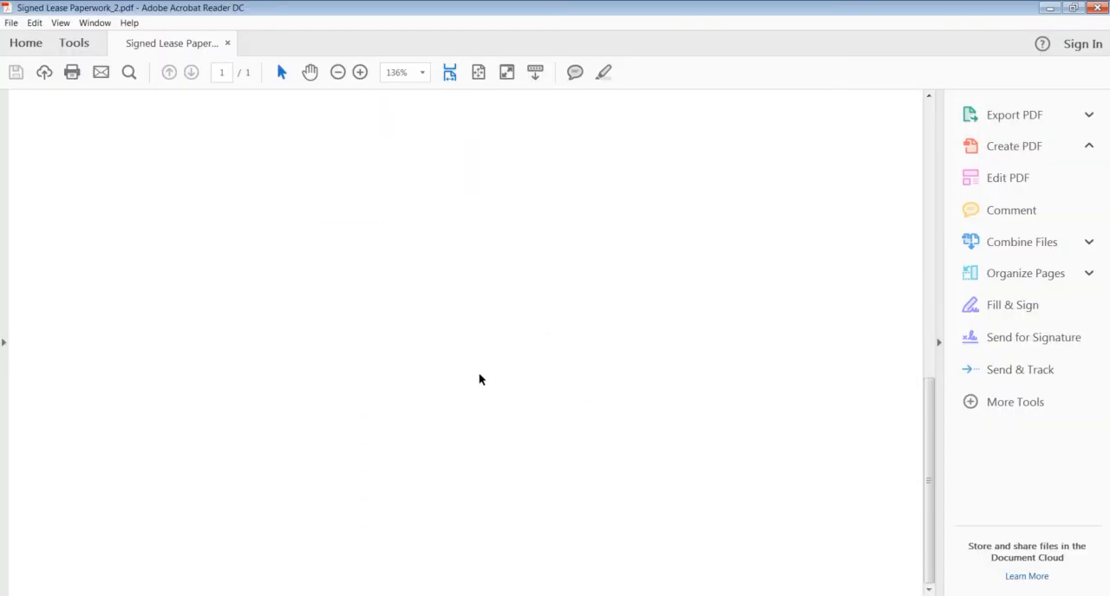
{"action": "scroll", "coordinate": [479, 378], "scroll_direction": "up", "scroll_amount": 8}
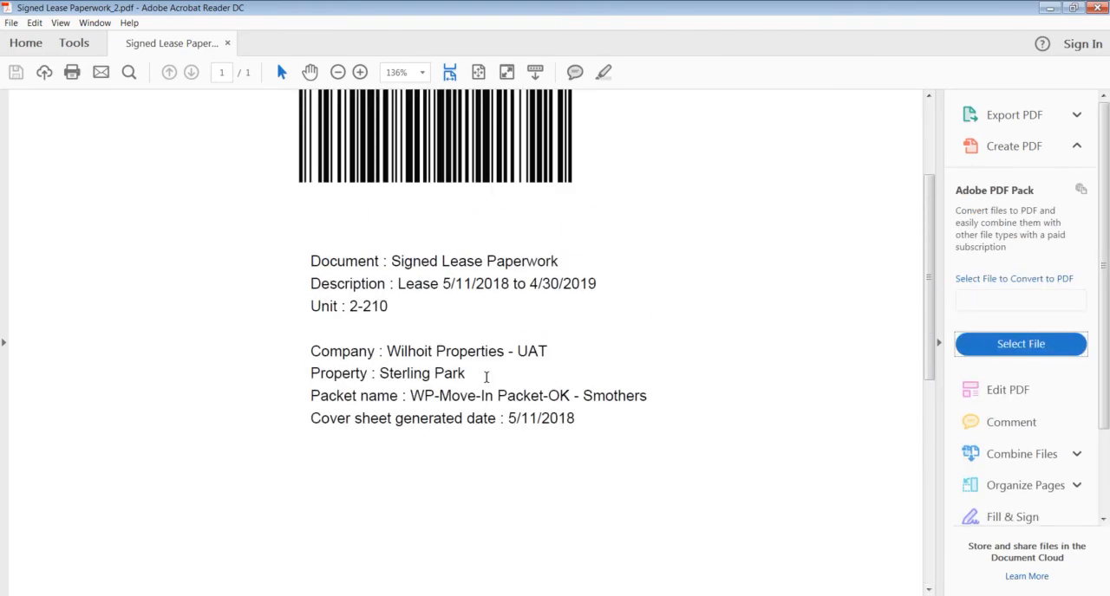
{"action": "scroll", "coordinate": [414, 333], "scroll_direction": "up", "scroll_amount": 4}
{"action": "scroll", "coordinate": [416, 337], "scroll_direction": "down", "scroll_amount": 12}
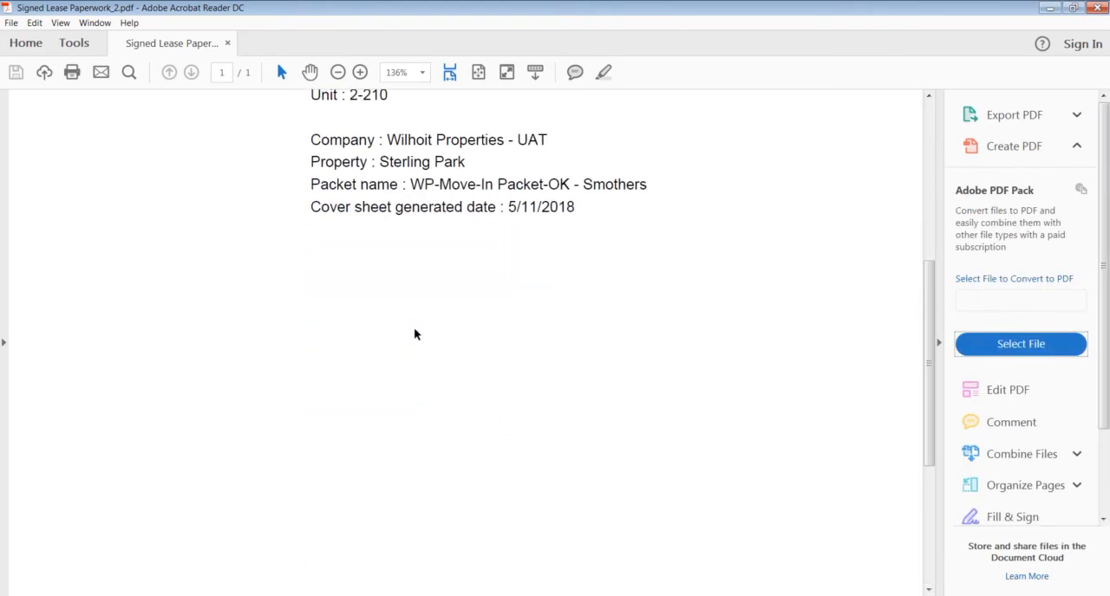
{"action": "scroll", "coordinate": [416, 337], "scroll_direction": "up", "scroll_amount": 8}
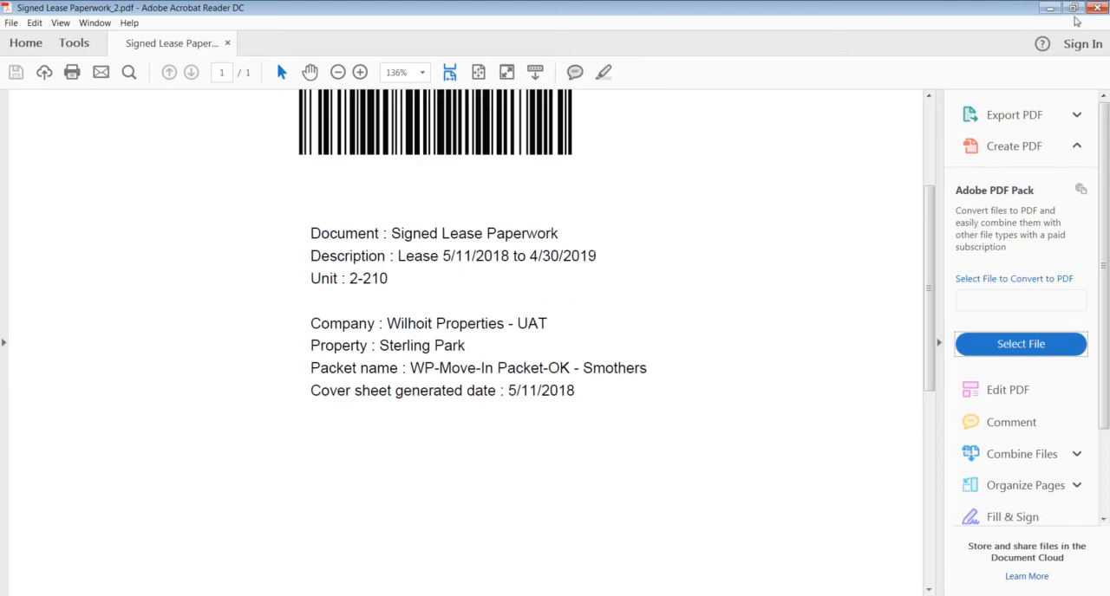
{"action": "left_click", "coordinate": [1095, 8]}
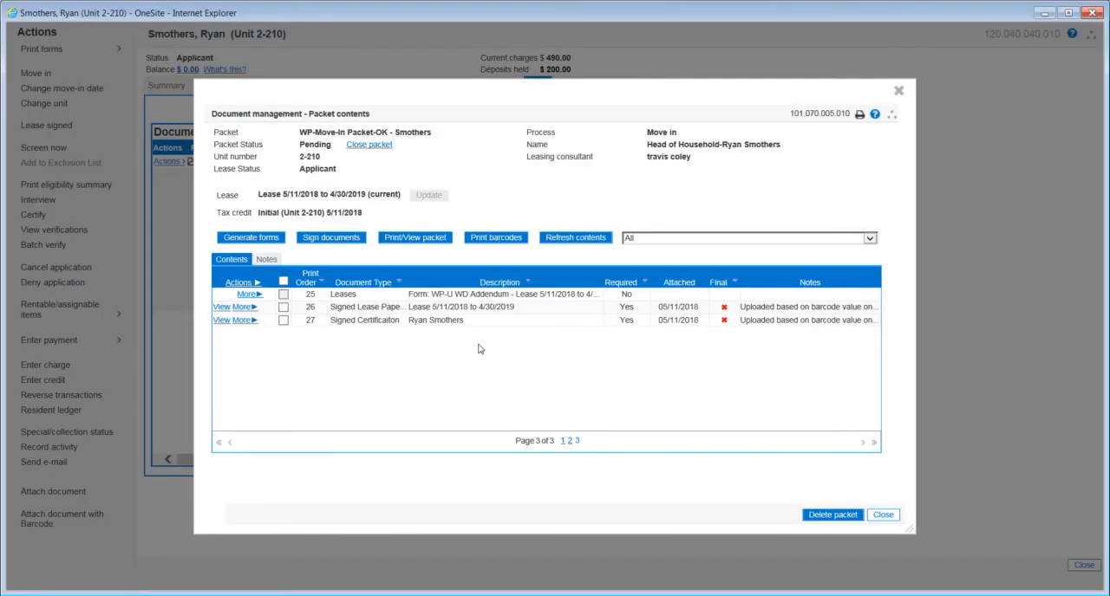
- Make the Signed Lease Paperwork and Signed Certificaiton documents in the move-in packet final
{"action": "left_click", "coordinate": [283, 307]}
{"action": "left_click", "coordinate": [282, 320]}
{"action": "left_click", "coordinate": [246, 287]}
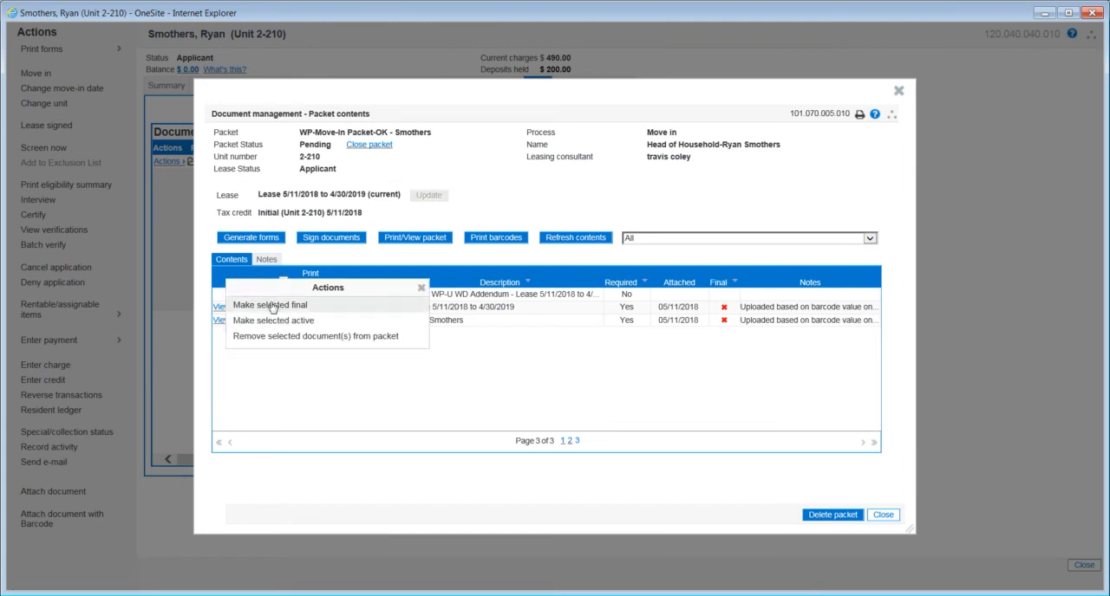
{"action": "left_click", "coordinate": [271, 306]}
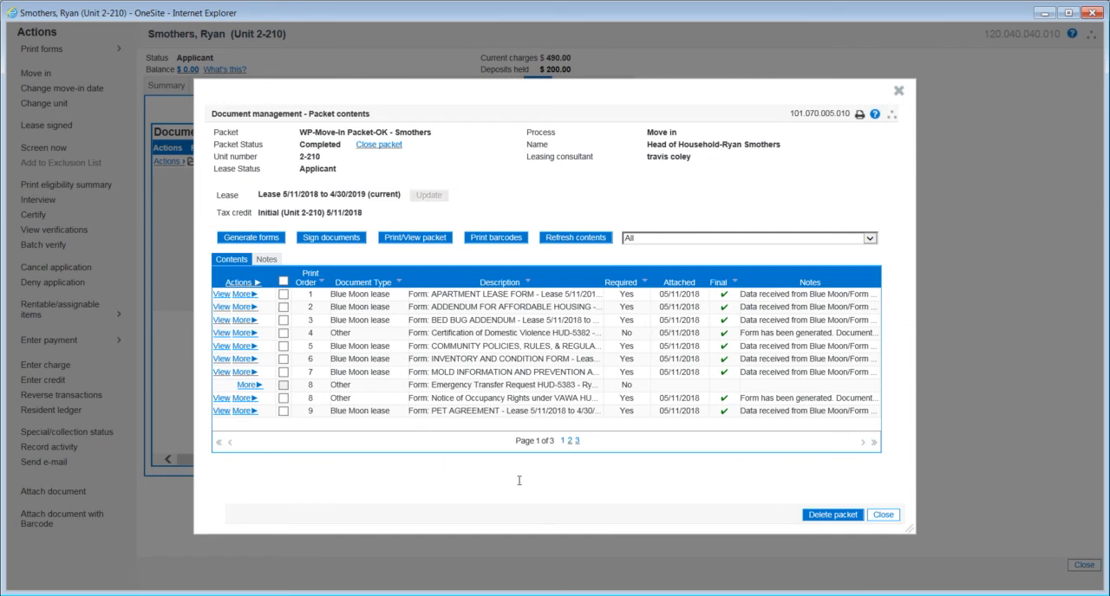
- Check the Final status of the documents across the packet's pages, and leave the packet contents
{"action": "left_click", "coordinate": [577, 442]}
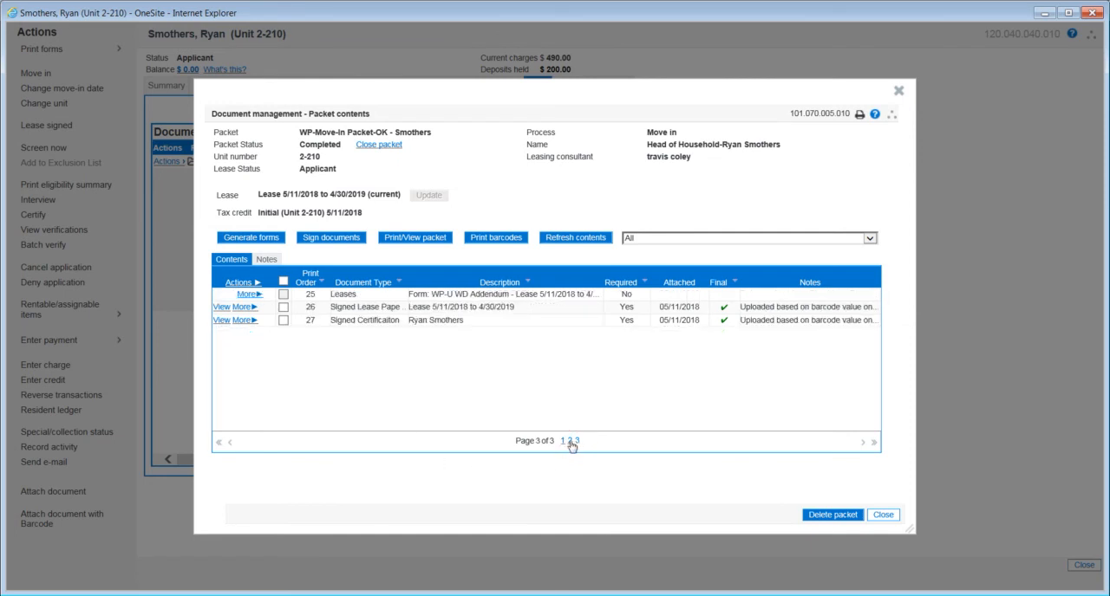
{"action": "left_click", "coordinate": [570, 442]}
{"action": "left_click", "coordinate": [562, 443]}
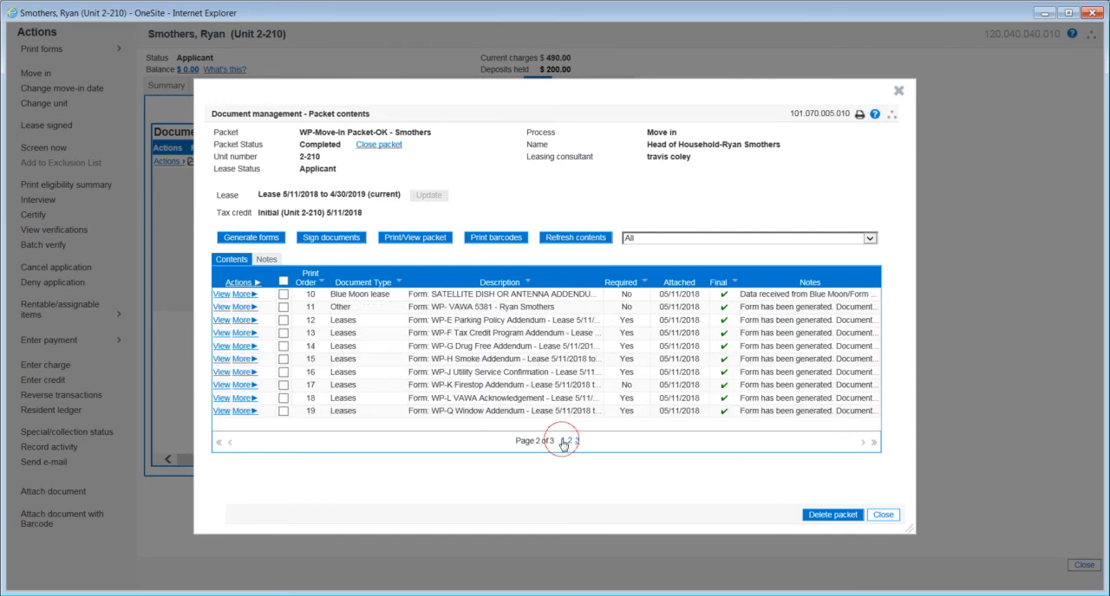
{"action": "left_click", "coordinate": [883, 516]}
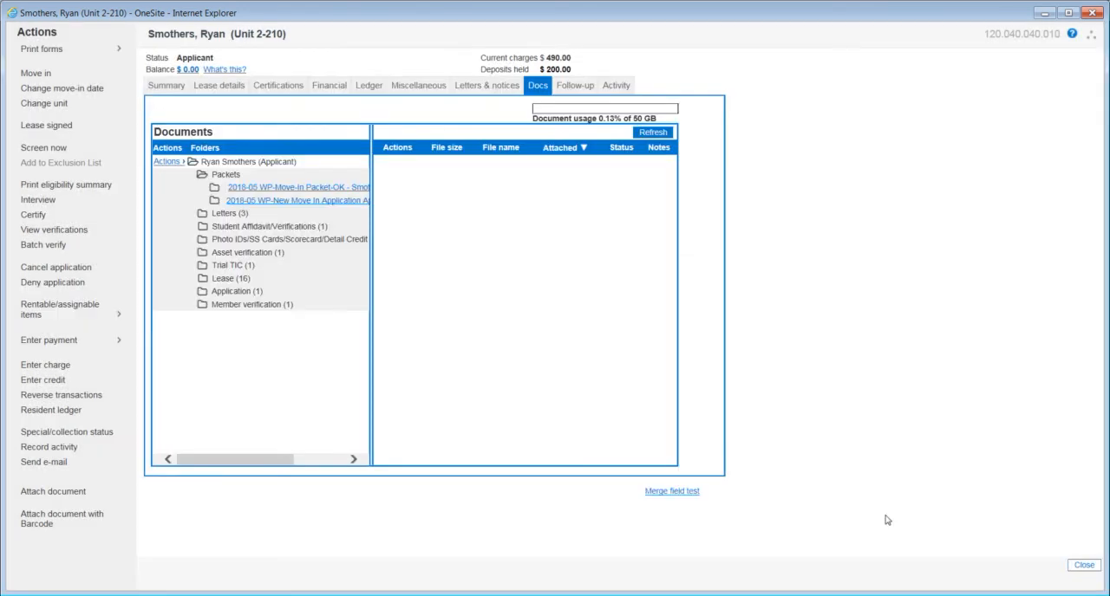
- Start the applicant's move-in for unit 2-210 and submit it even though the unit is not made ready
{"action": "left_click", "coordinate": [38, 74]}
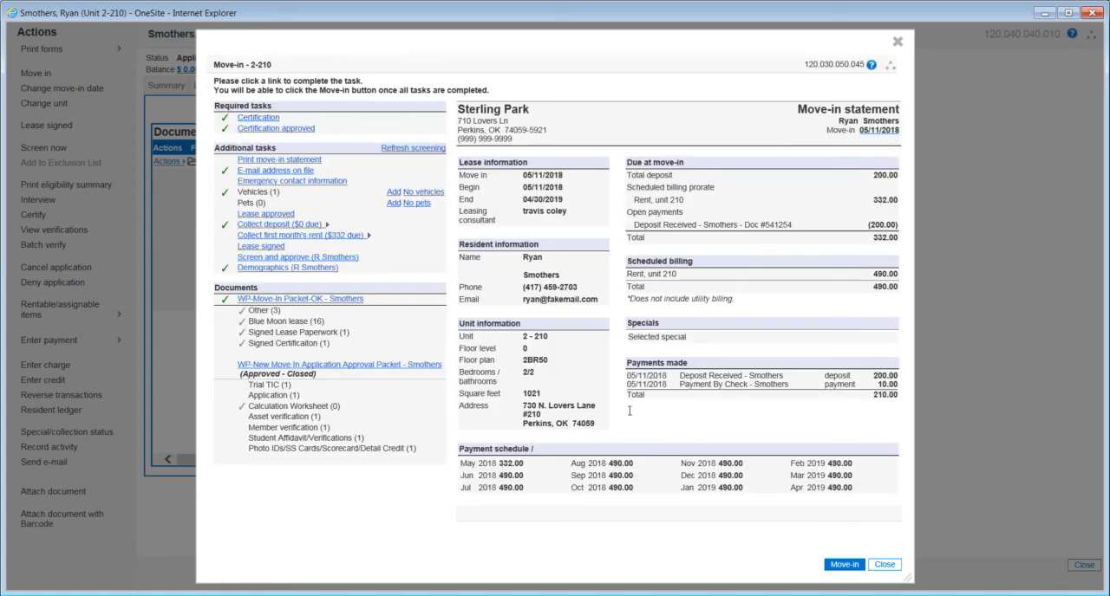
{"action": "left_click", "coordinate": [850, 567]}
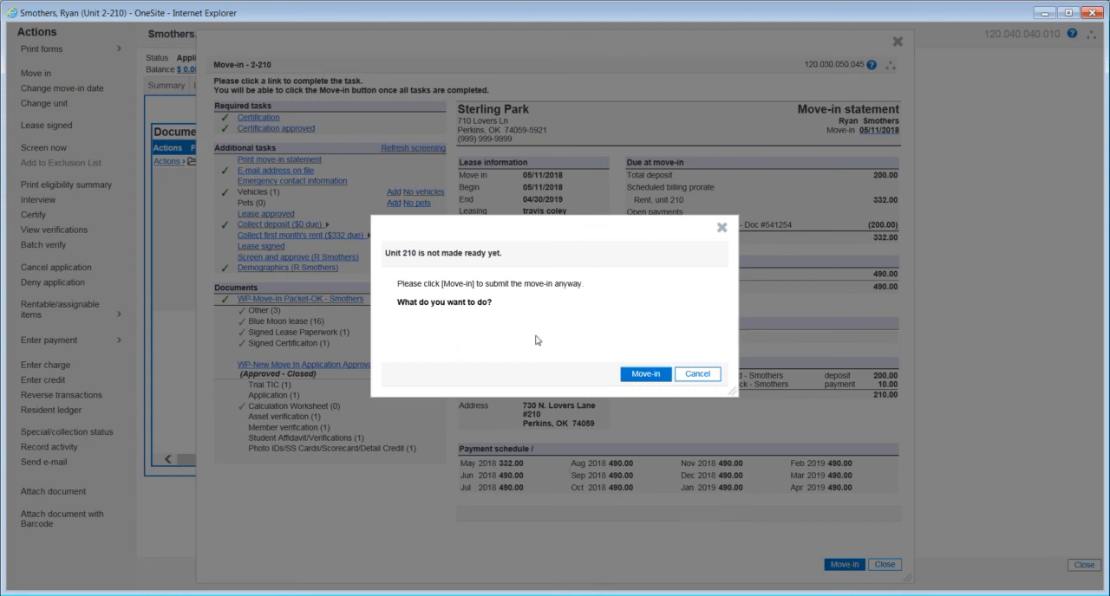
{"action": "left_click", "coordinate": [649, 376]}
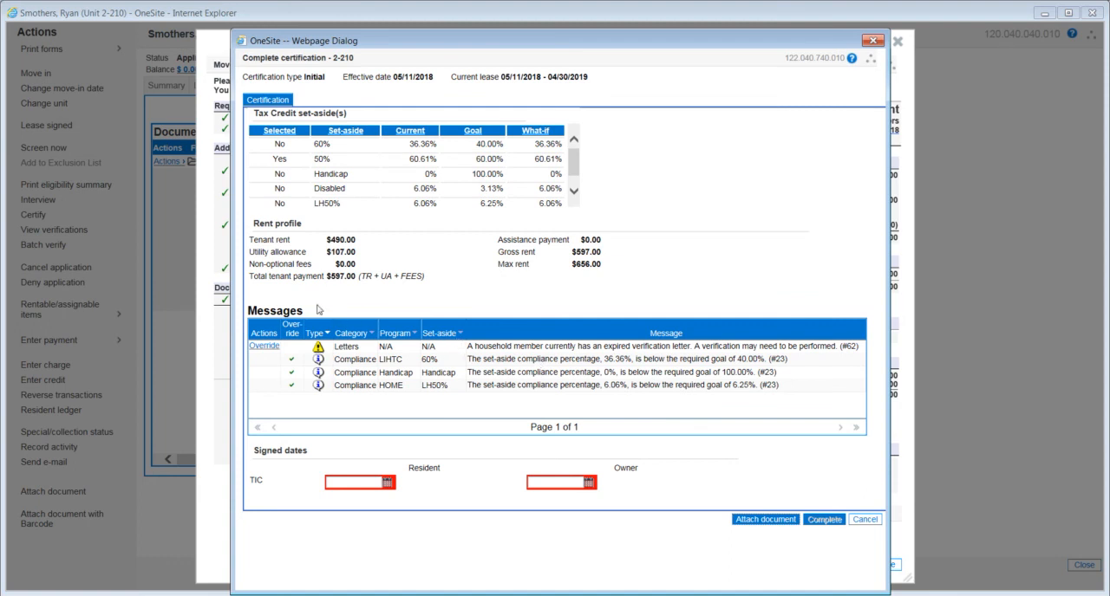
- Override the expired verification letter message in the certification, giving N/A as the reason
{"action": "left_click", "coordinate": [264, 346]}
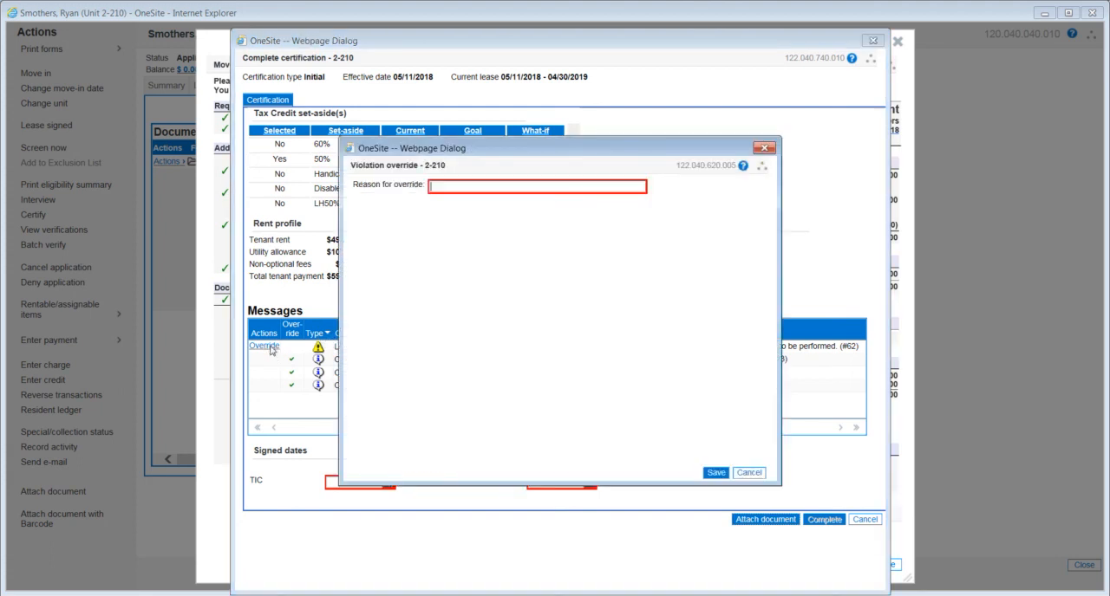
{"action": "left_click", "coordinate": [465, 185]}
{"action": "type", "text": "N/A"}
{"action": "left_click", "coordinate": [717, 472]}
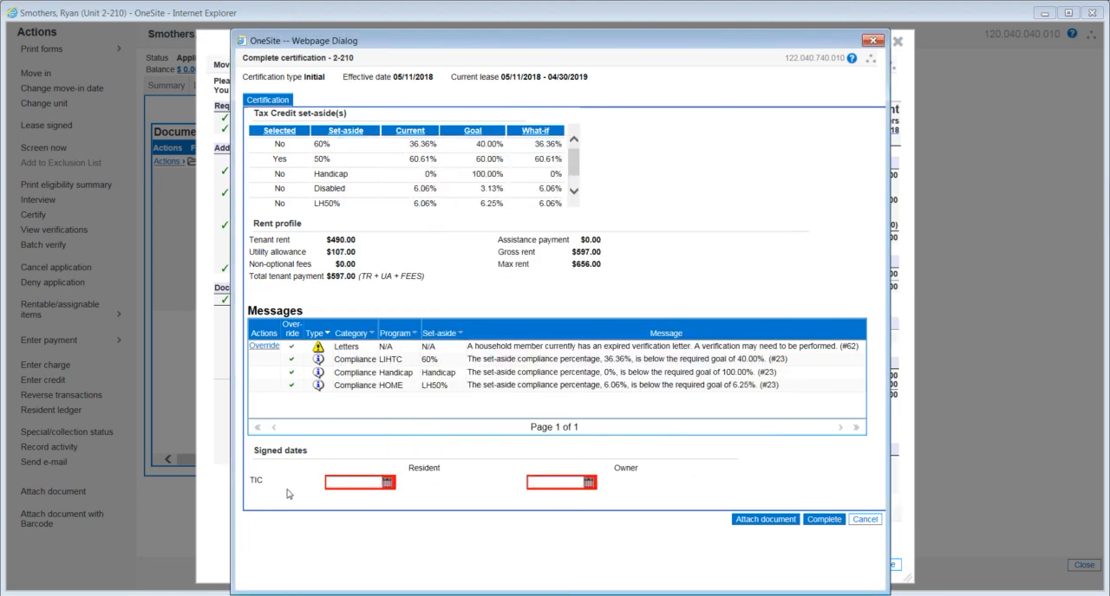
- Set the TIC signed dates for both resident and owner to 05/11/2018 and complete the certification
{"action": "left_click", "coordinate": [387, 483]}
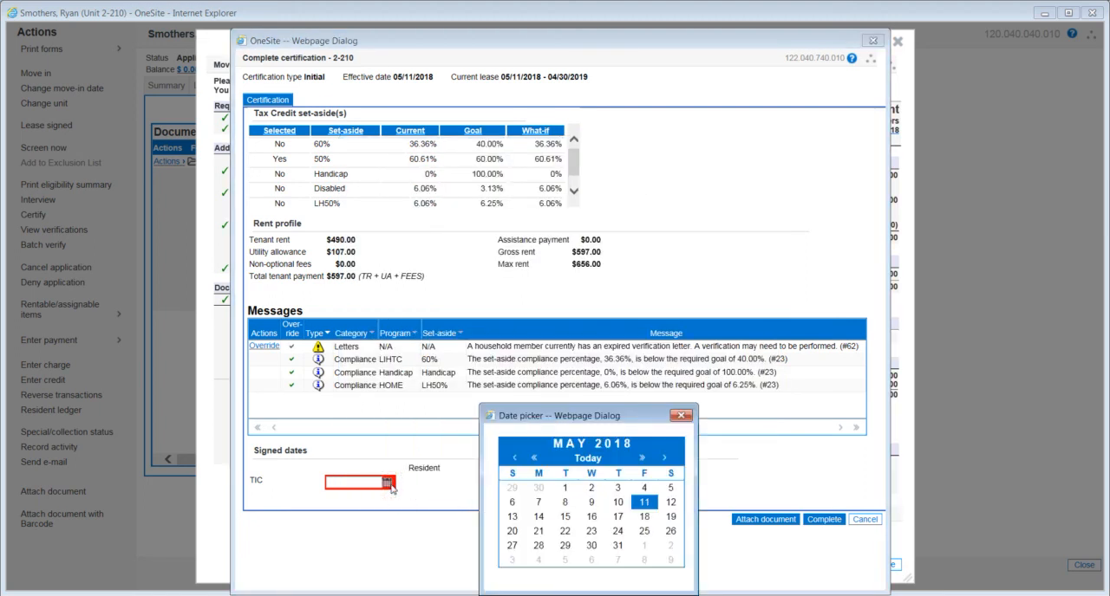
{"action": "left_click", "coordinate": [645, 506]}
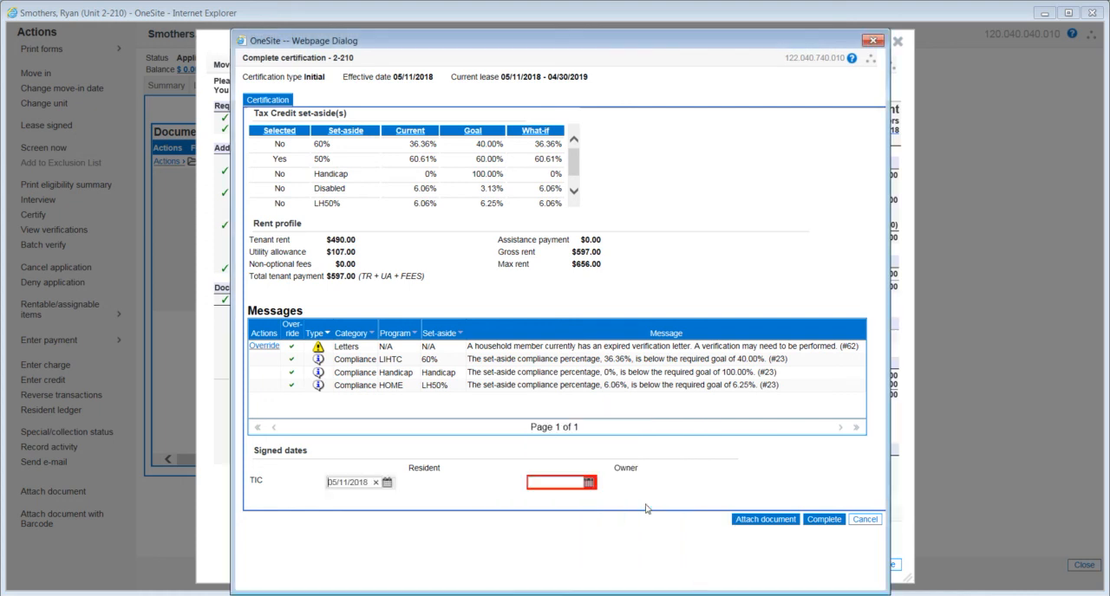
{"action": "left_click", "coordinate": [592, 486]}
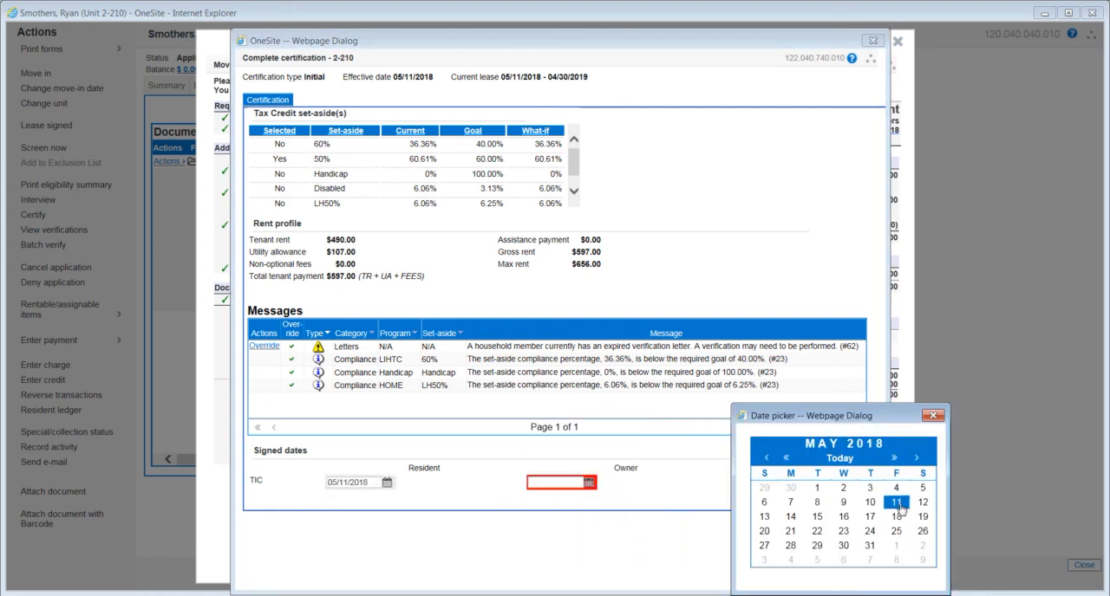
{"action": "left_click", "coordinate": [896, 504]}
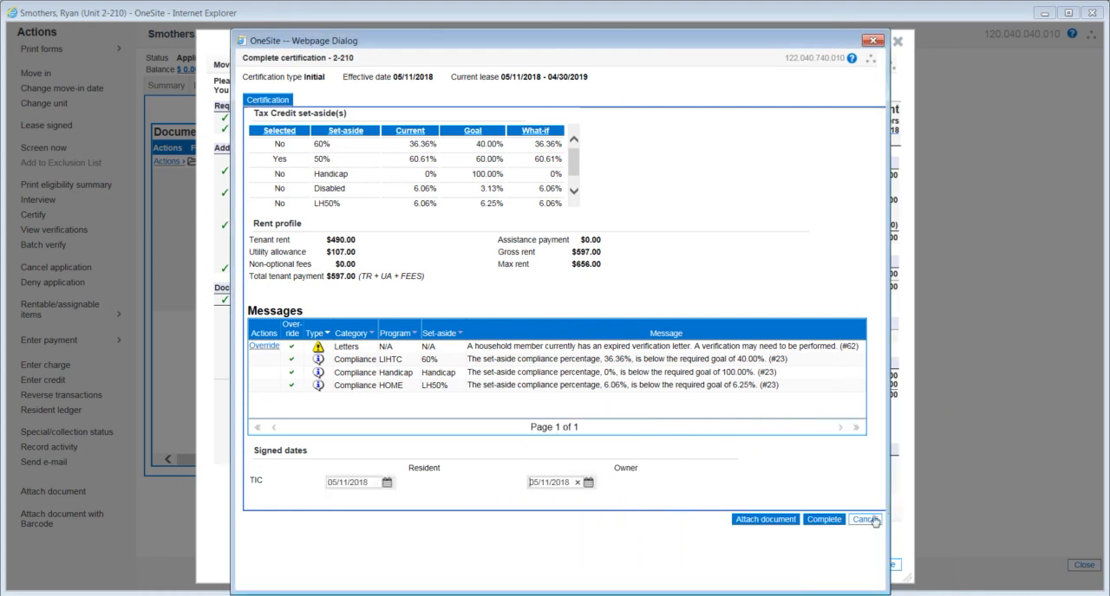
{"action": "left_click", "coordinate": [825, 520]}
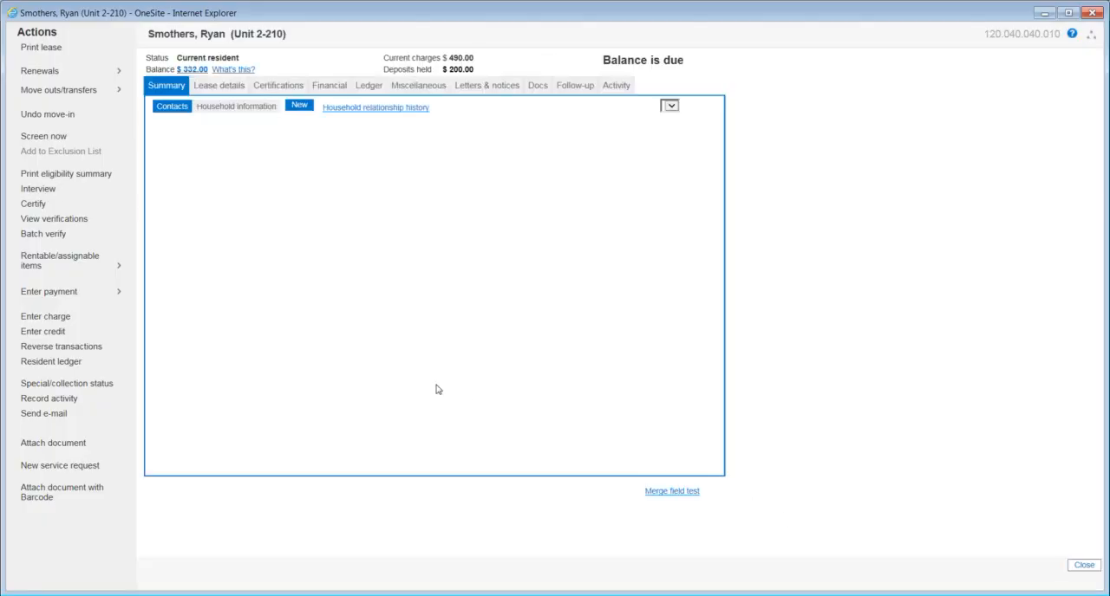
- Open the new resident's document folders and expand Packets to list the move-in packets
{"action": "left_click", "coordinate": [535, 87]}
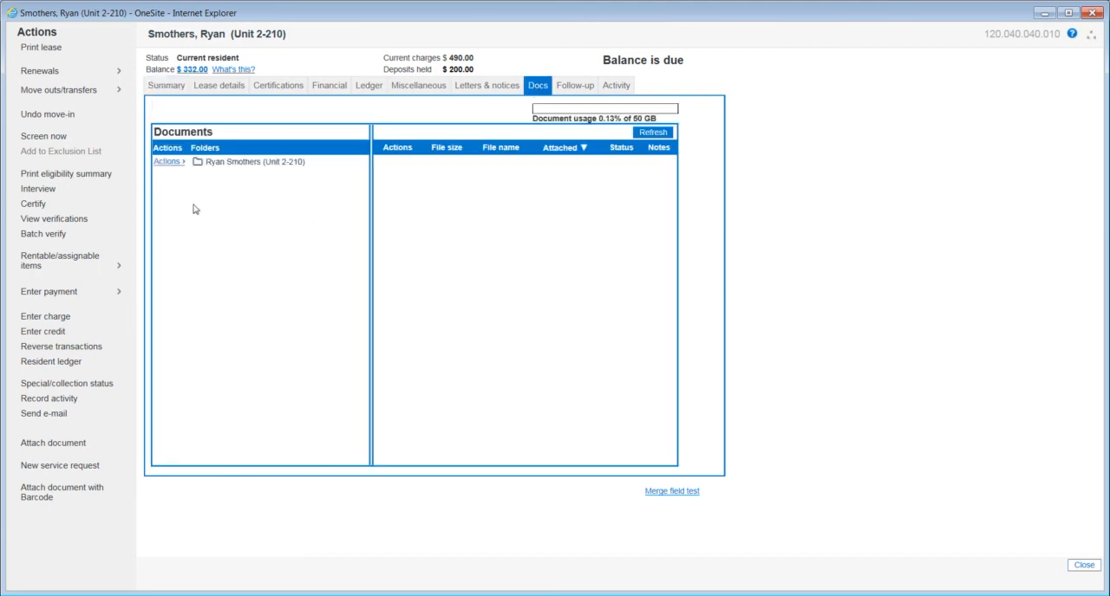
{"action": "left_click", "coordinate": [232, 165]}
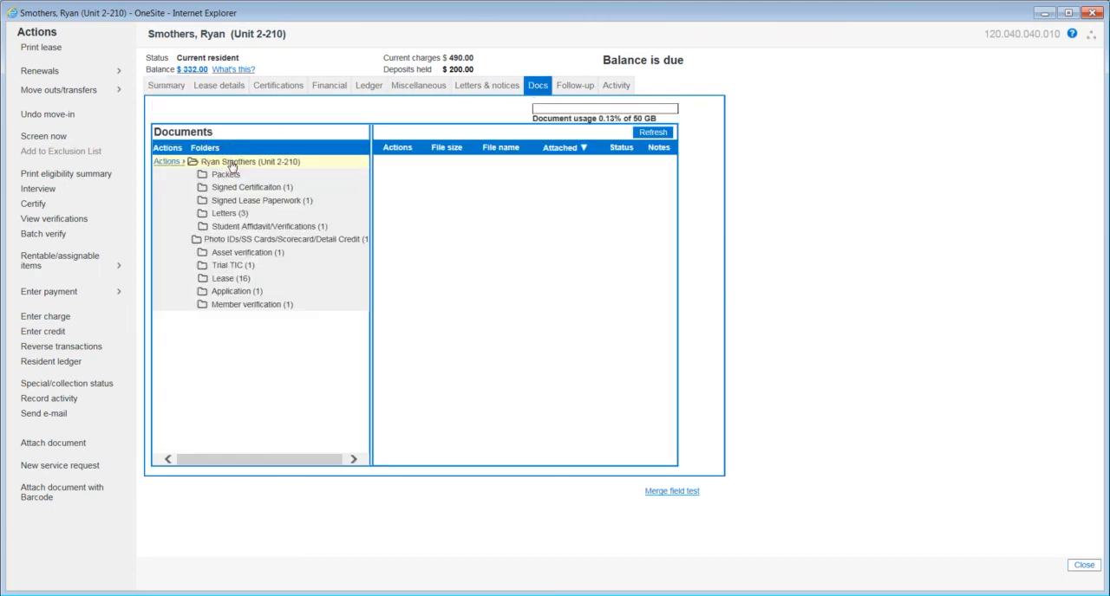
{"action": "left_click", "coordinate": [227, 177]}
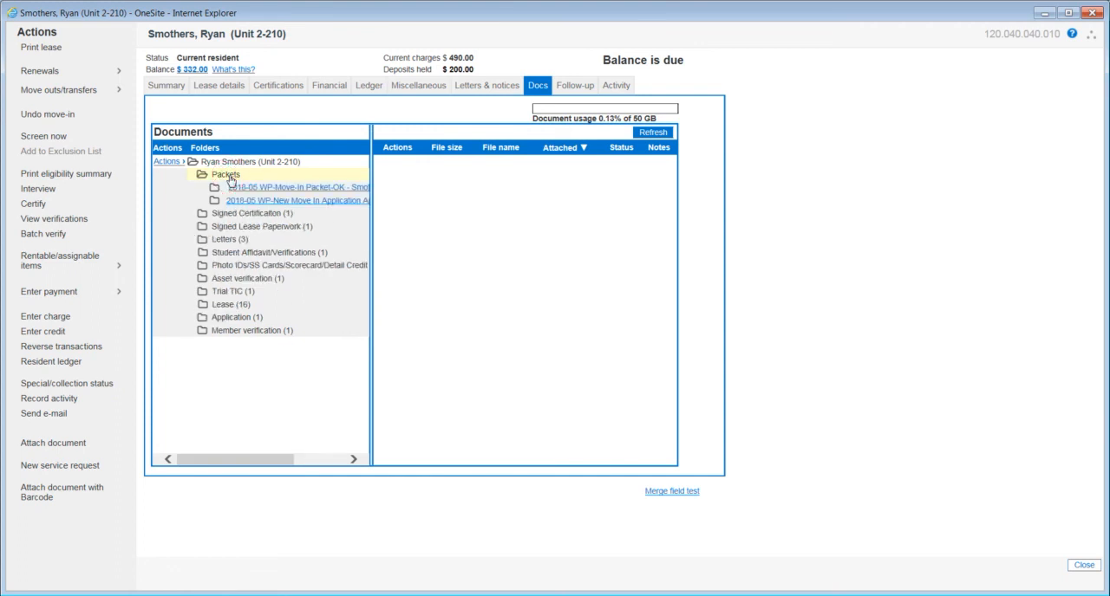